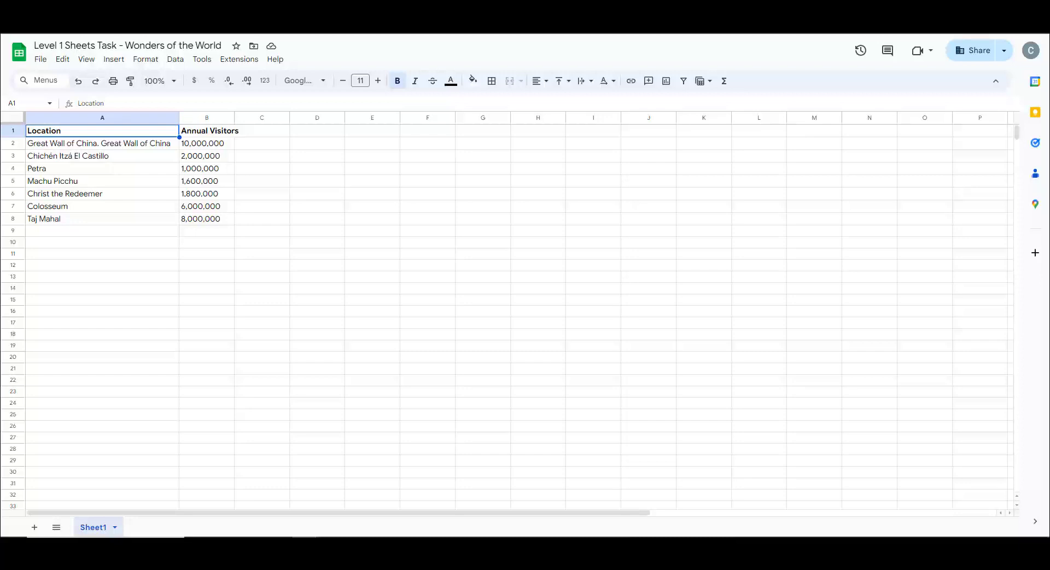
- Try sorting the entire sheet range by column A from A to Z, and undo that sort
click(16, 118)
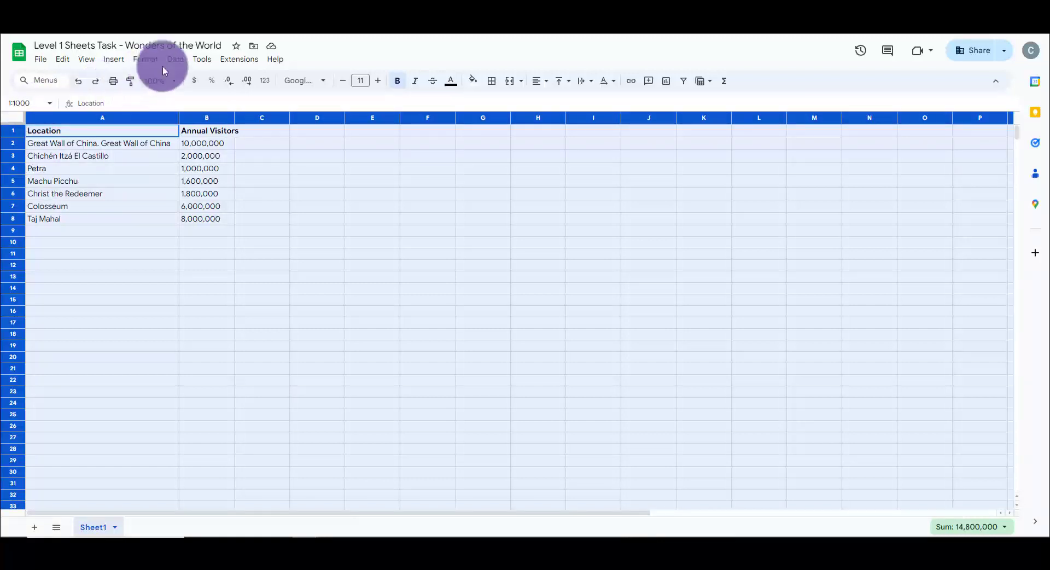
click(175, 59)
mouse_move(191, 89)
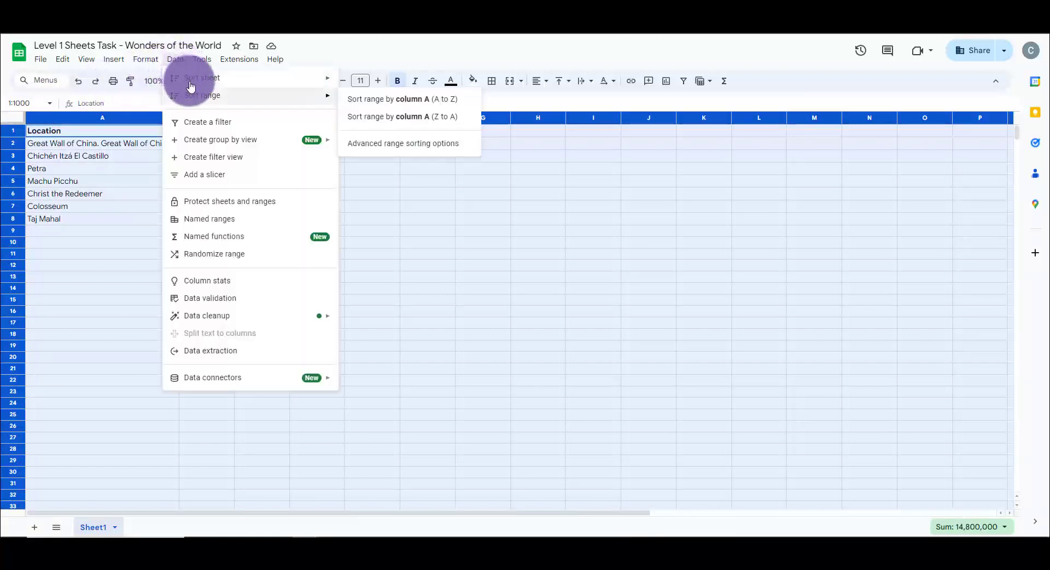
click(361, 104)
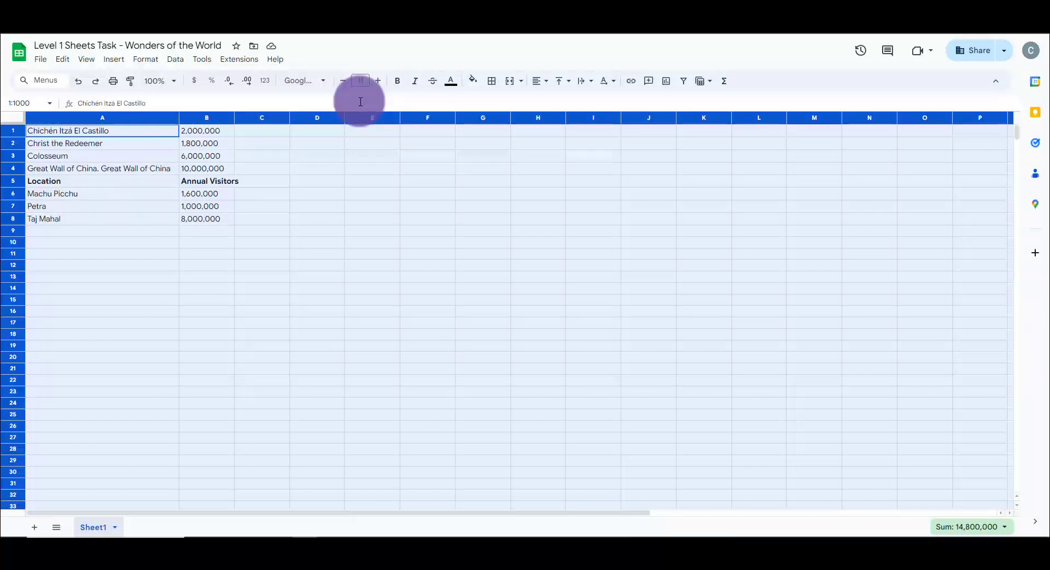
key(ctrl+z)
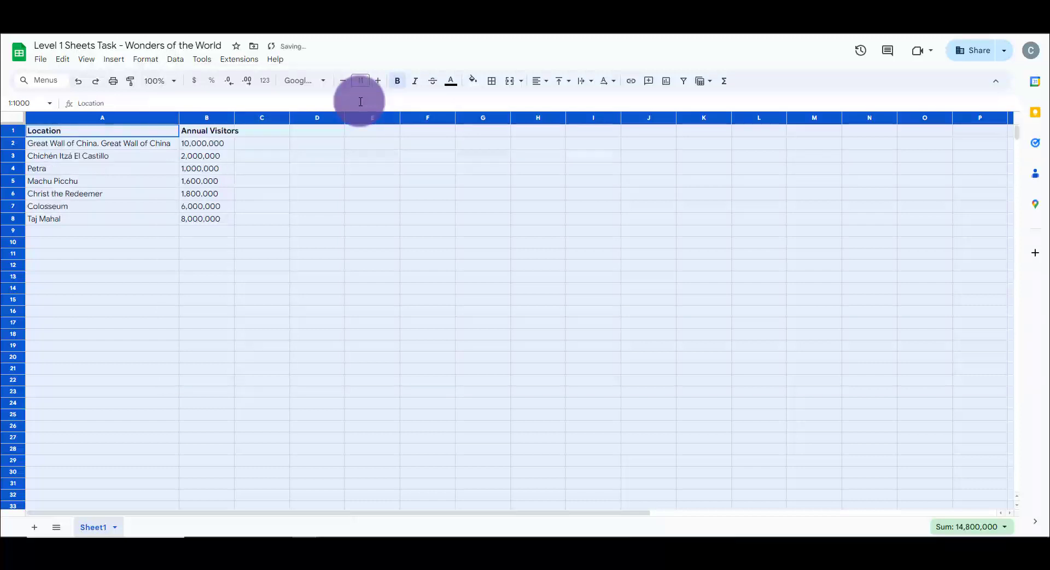
- Sort the range A1 to Z1000 by Location from A to Z, treating the first row as a header row
click(175, 60)
mouse_move(192, 92)
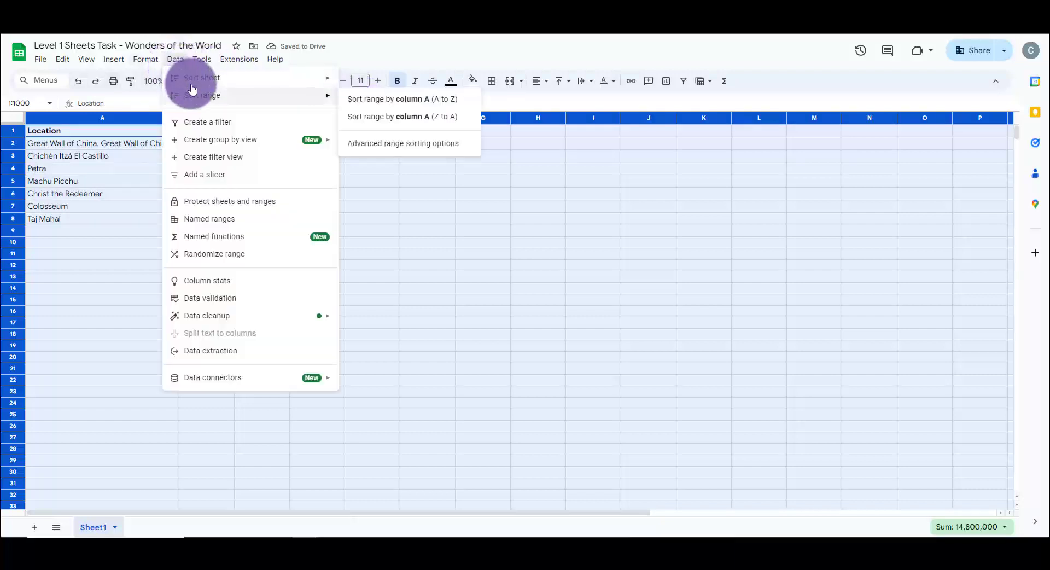
click(397, 145)
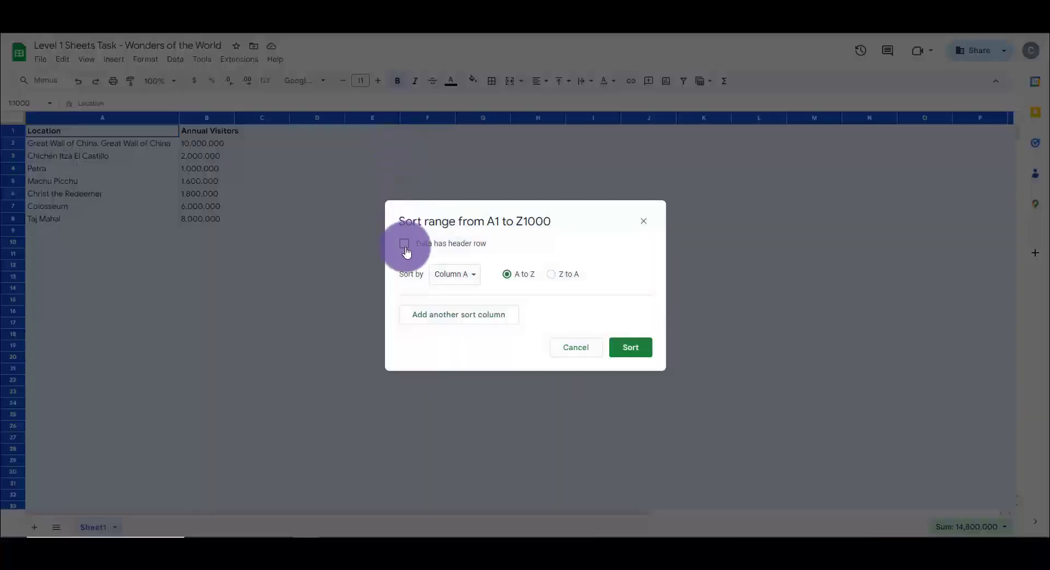
click(405, 247)
click(457, 275)
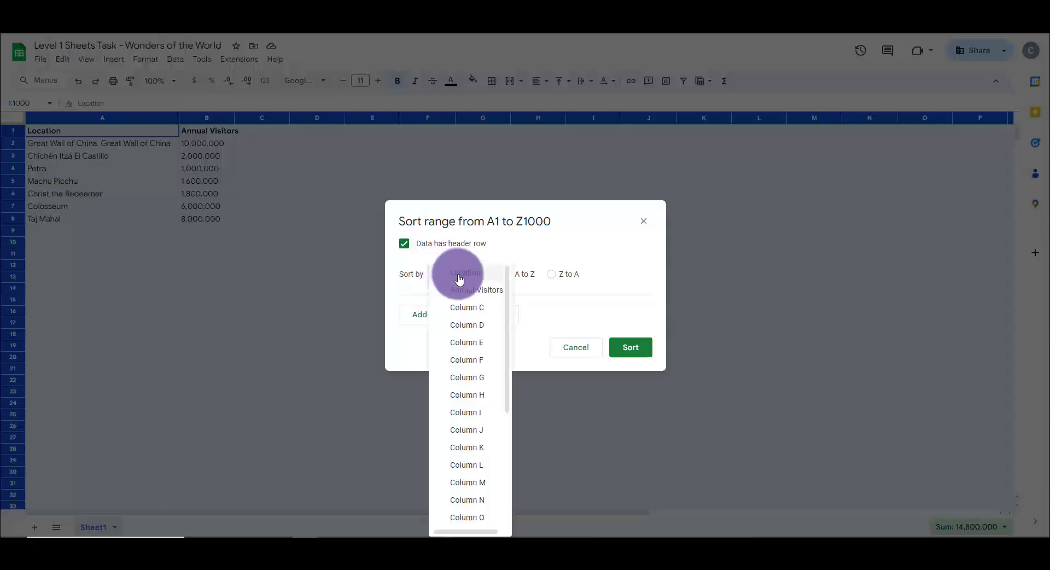
click(459, 276)
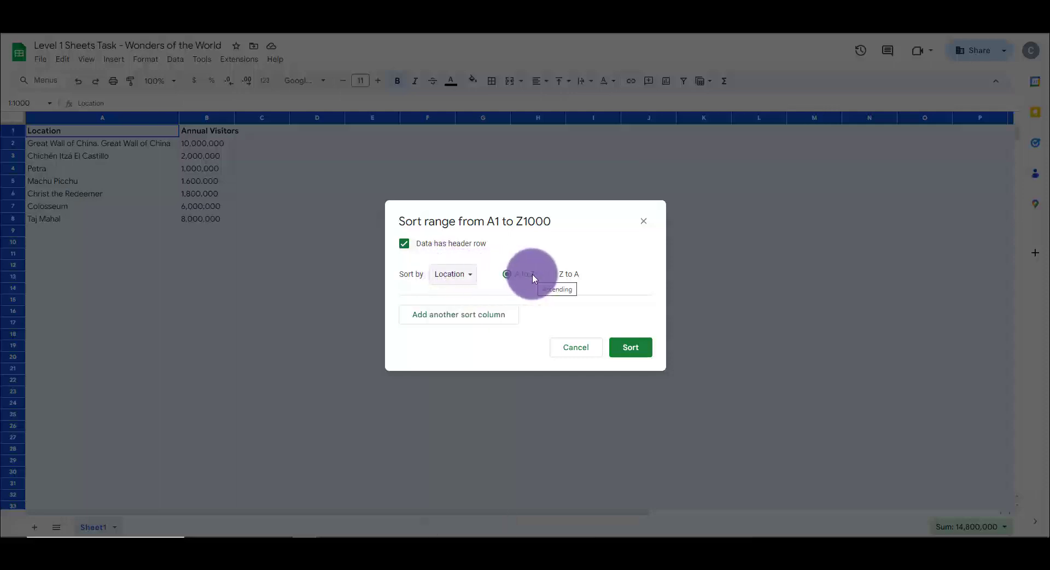
click(622, 349)
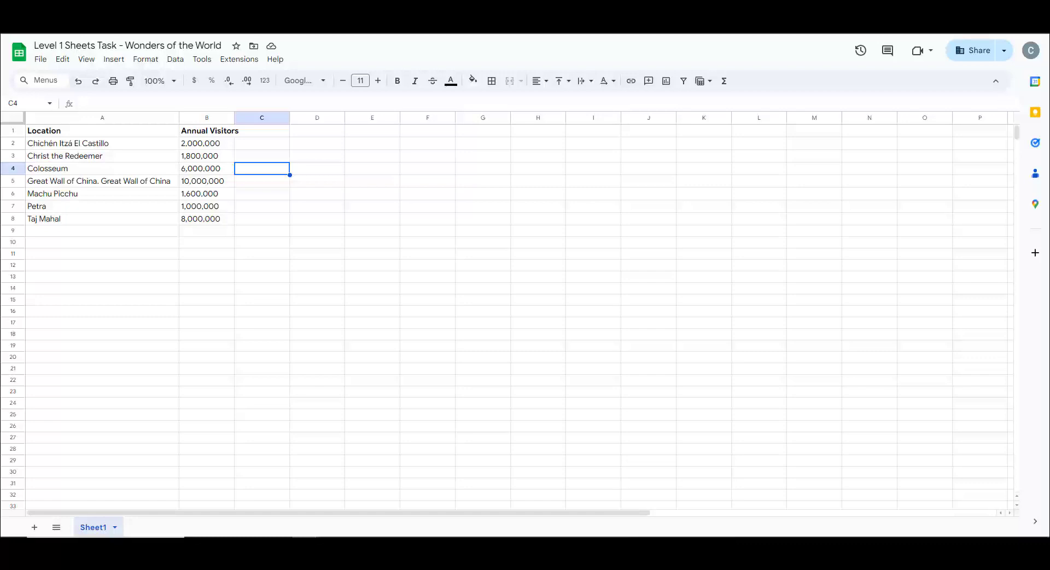
- Select the visitor figures in B2:B8, switch their quick summary to the average, and review the other available statistics
click(227, 149)
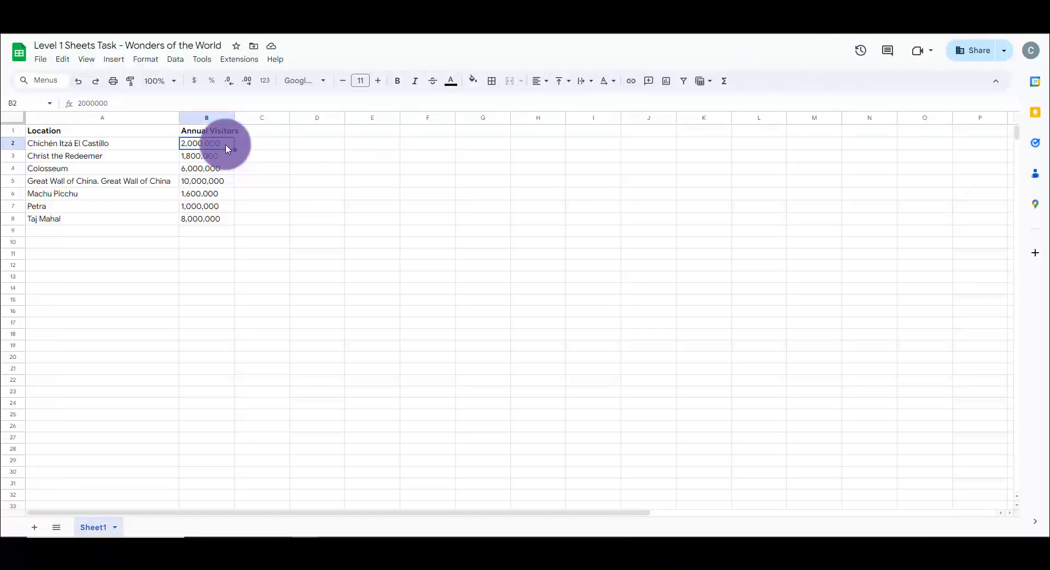
shift+click(216, 217)
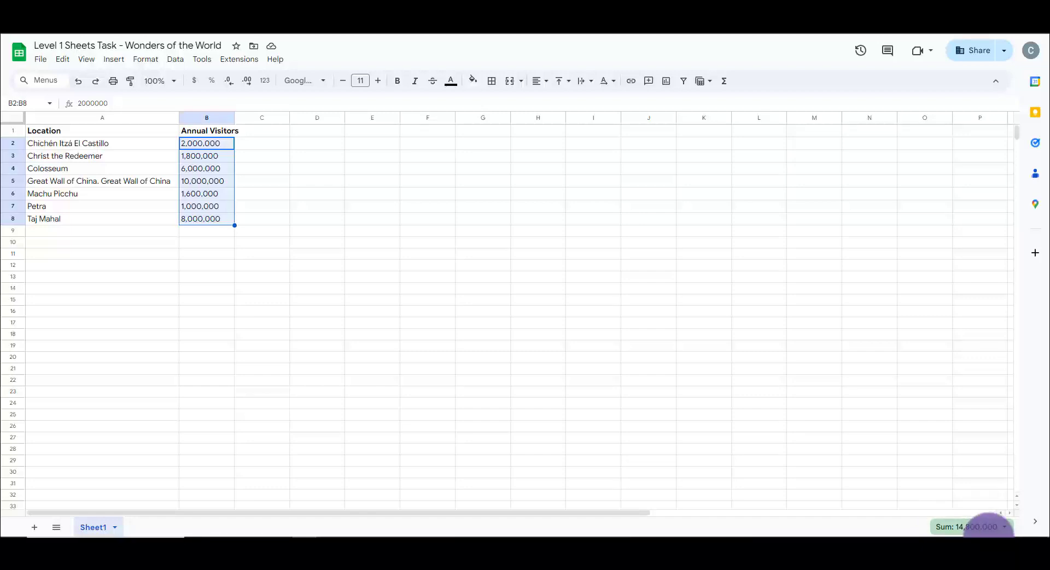
click(965, 525)
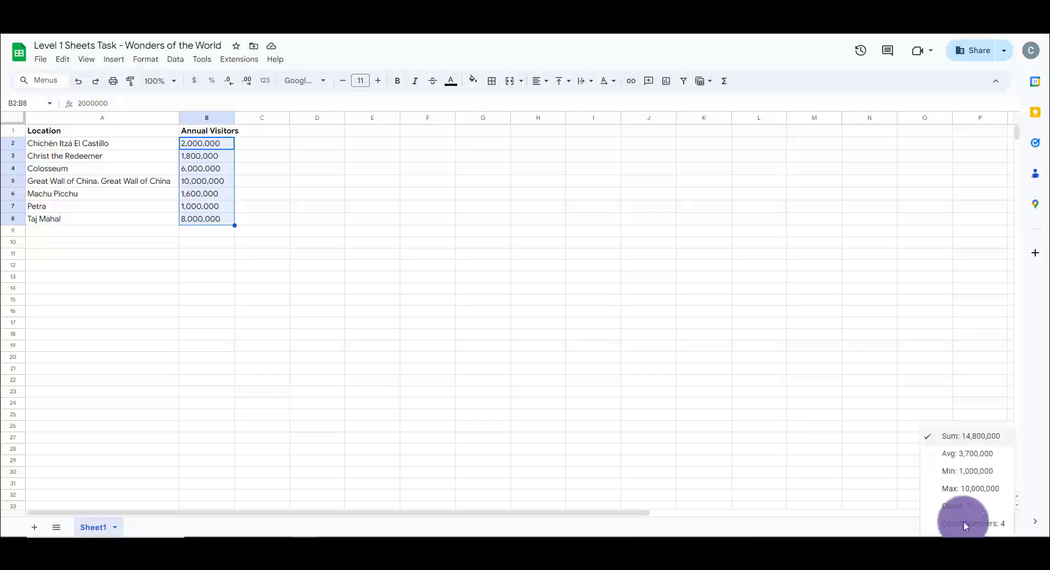
click(1005, 454)
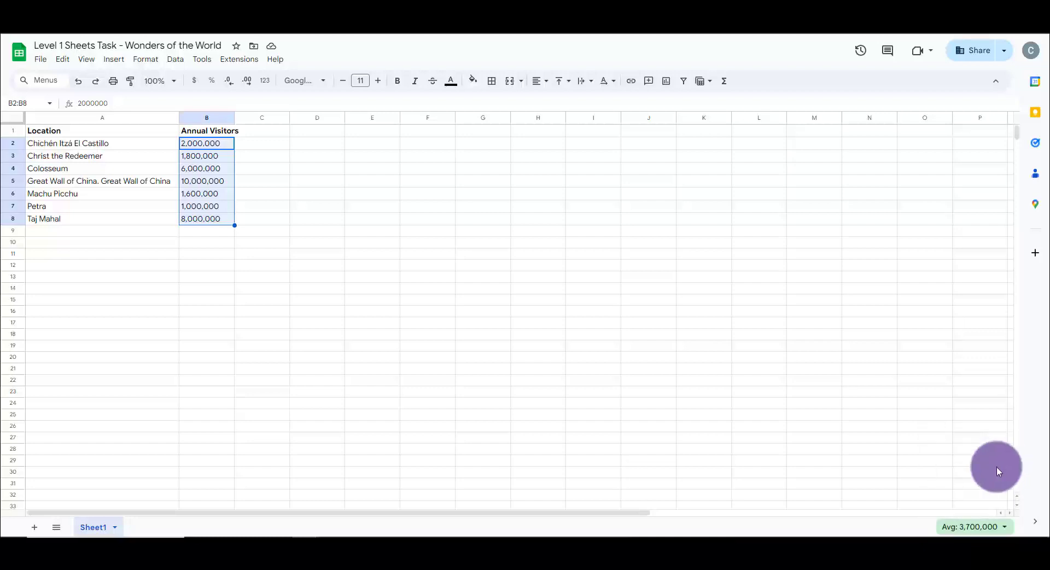
click(964, 532)
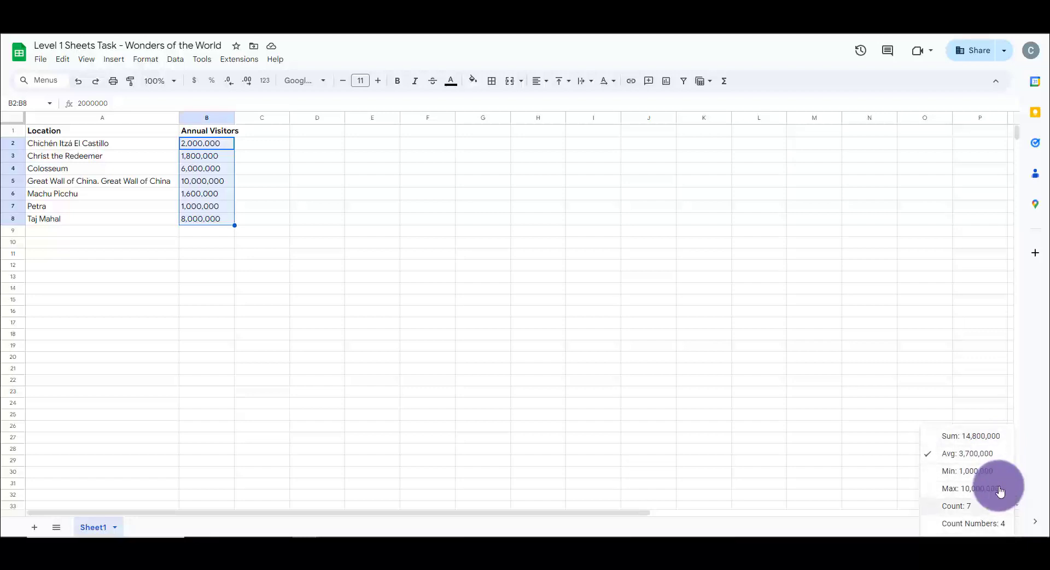
click(871, 522)
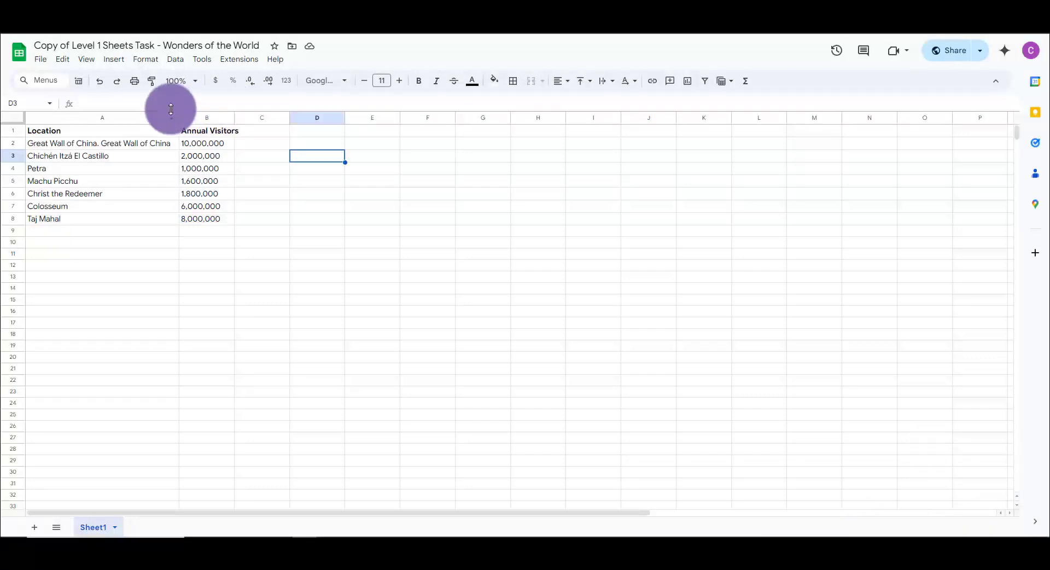
- Insert a chart based on the Location and Annual Visitors data in A1:B8
click(149, 131)
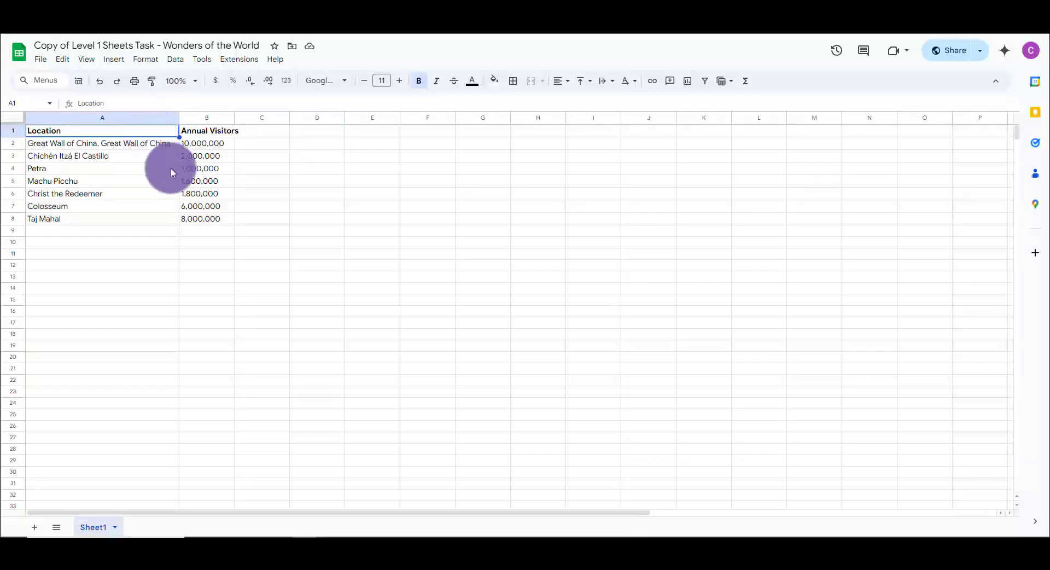
shift+click(201, 221)
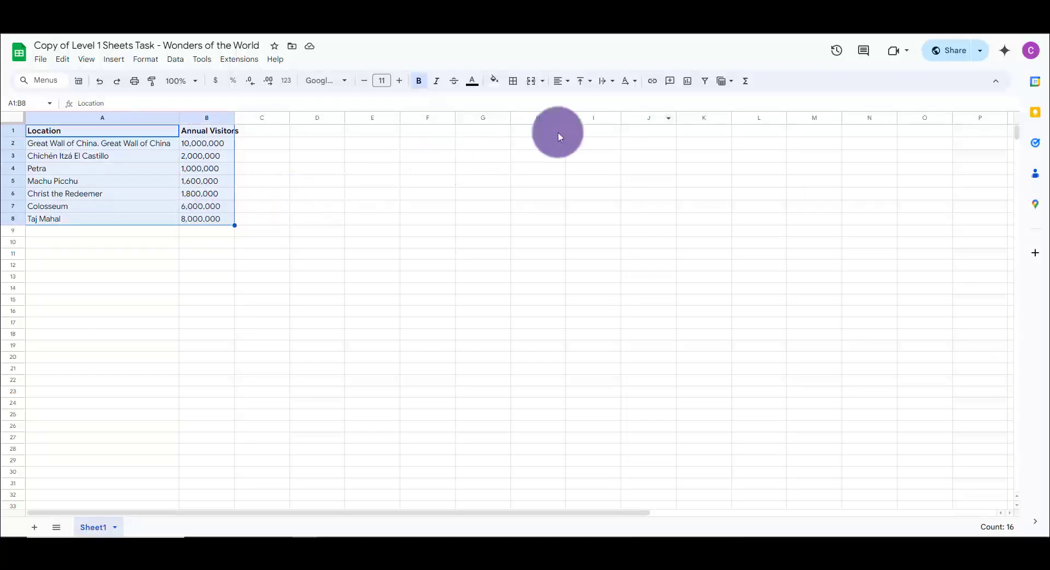
click(687, 81)
- Format the whole Annual Visitors column with the Number format
click(207, 117)
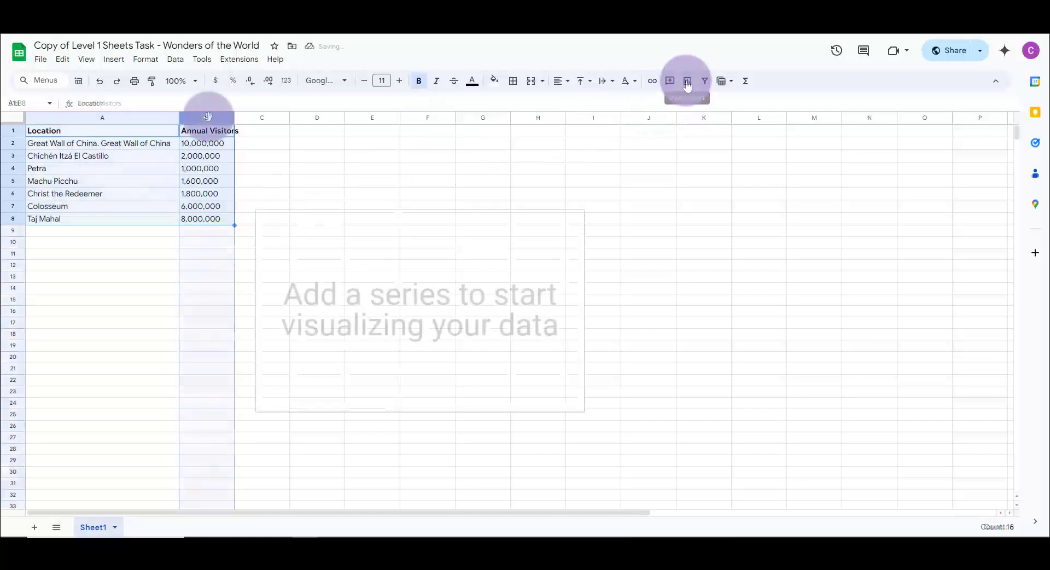
click(288, 85)
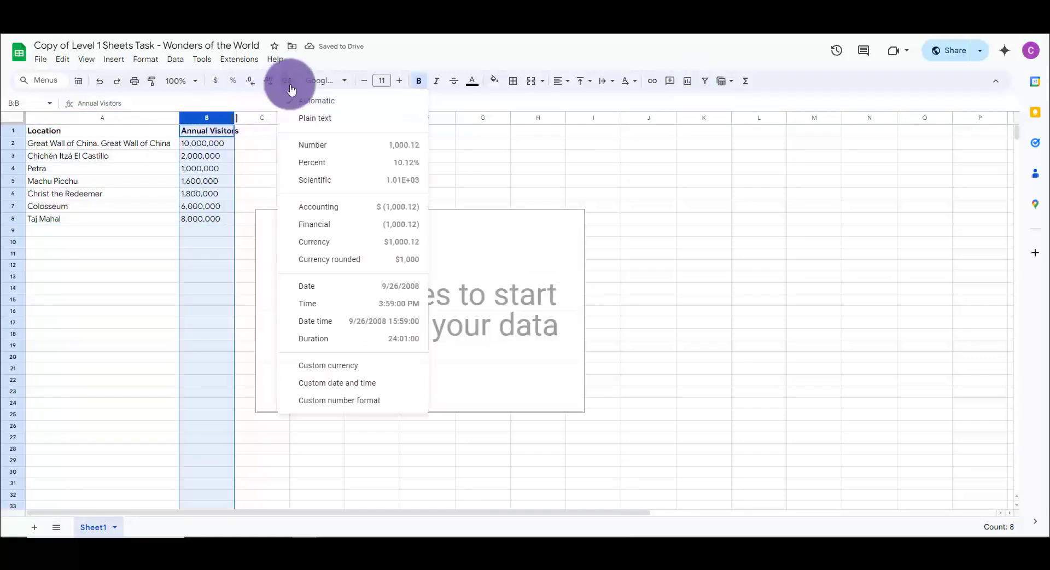
click(339, 152)
- Change the inserted visitors chart from a column chart to a pie chart
click(406, 222)
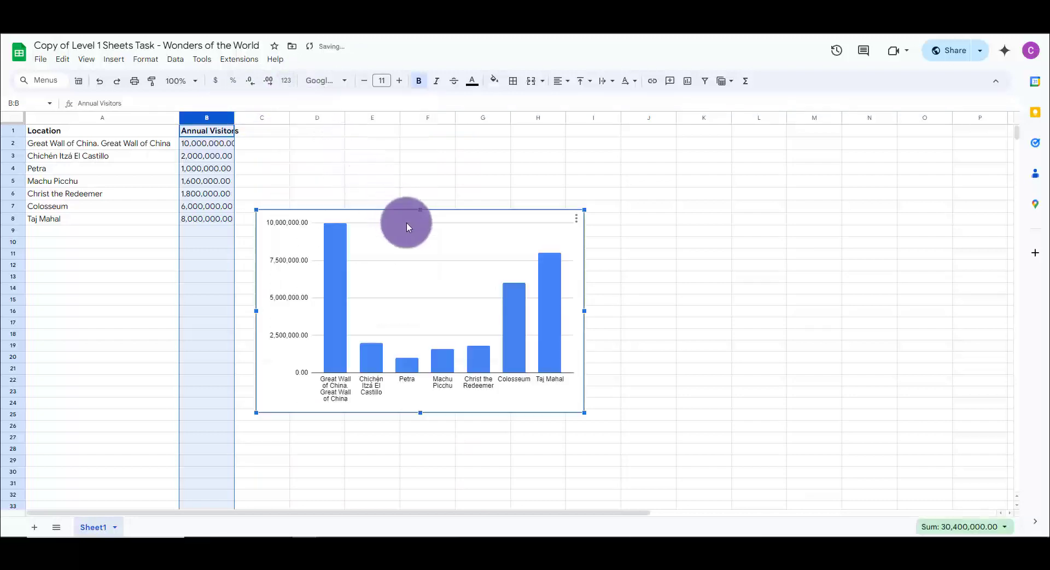
click(577, 220)
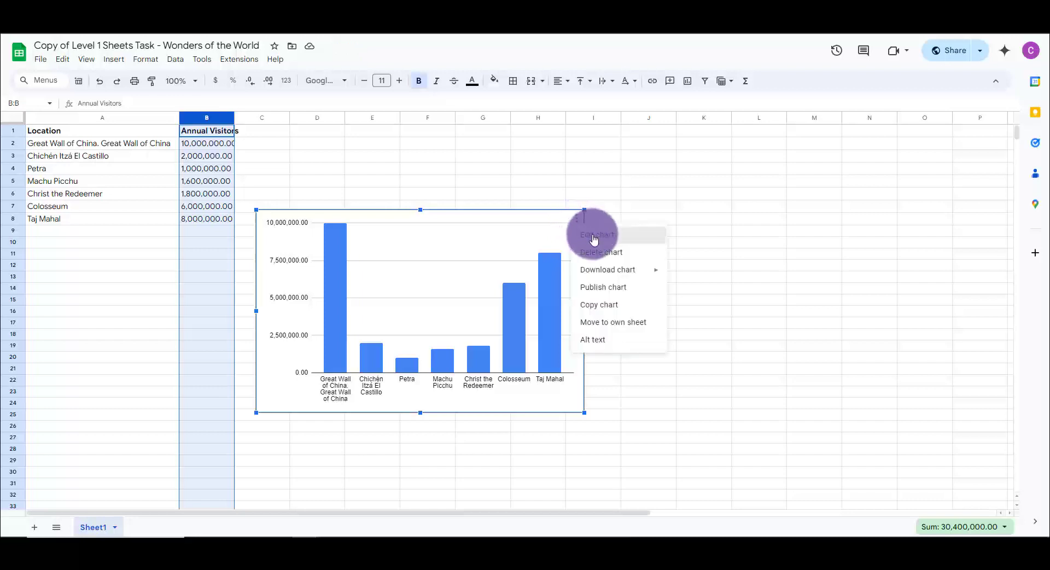
click(592, 234)
click(914, 159)
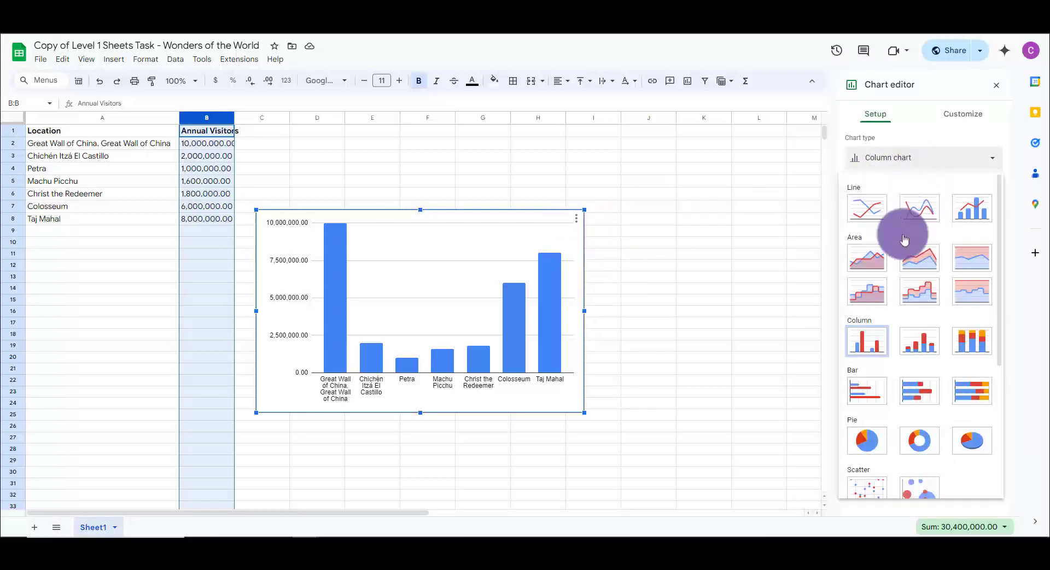
click(864, 439)
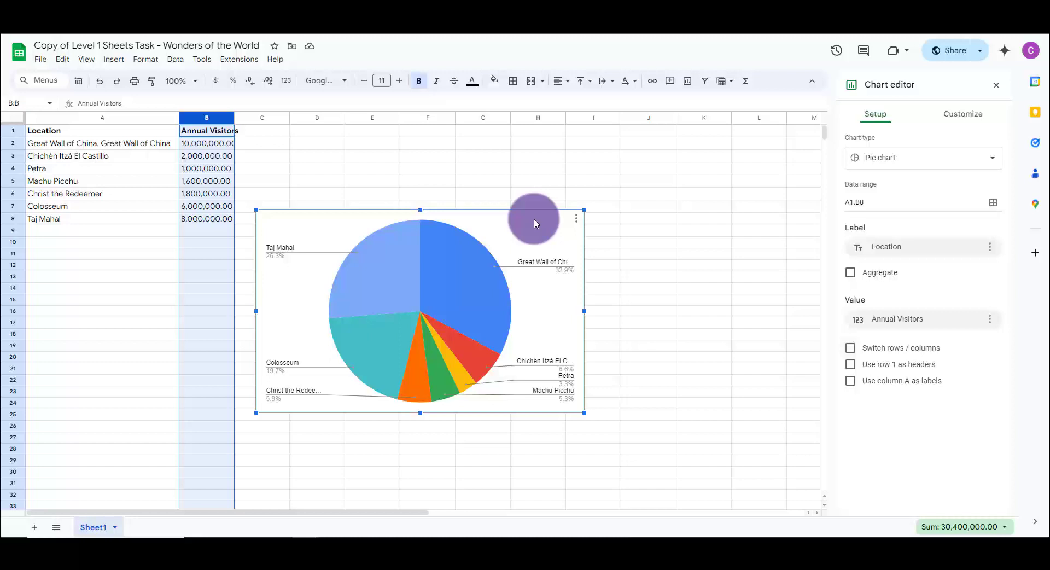
- Paste alt text for the pie chart listing each location's share, beginning "A pie chart showing 39.9% Great Wall of China, 26.3% Taj Mahal"
click(577, 219)
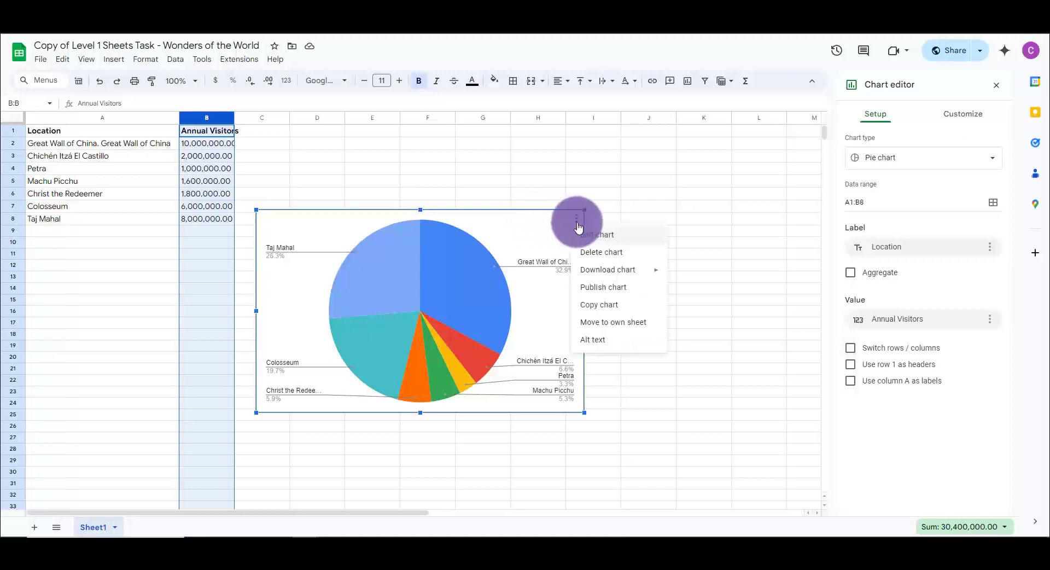
click(615, 345)
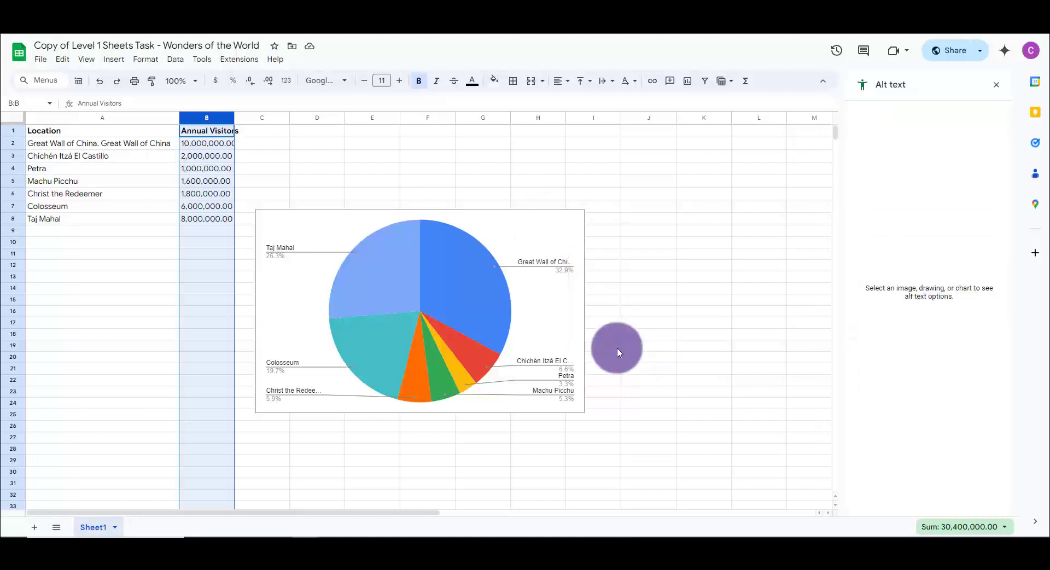
click(526, 333)
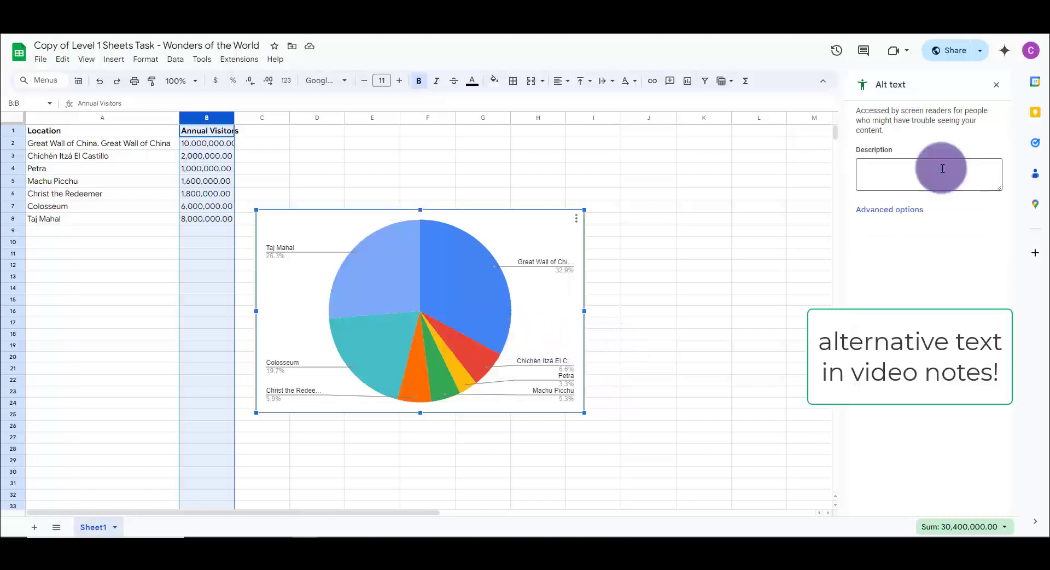
click(942, 169)
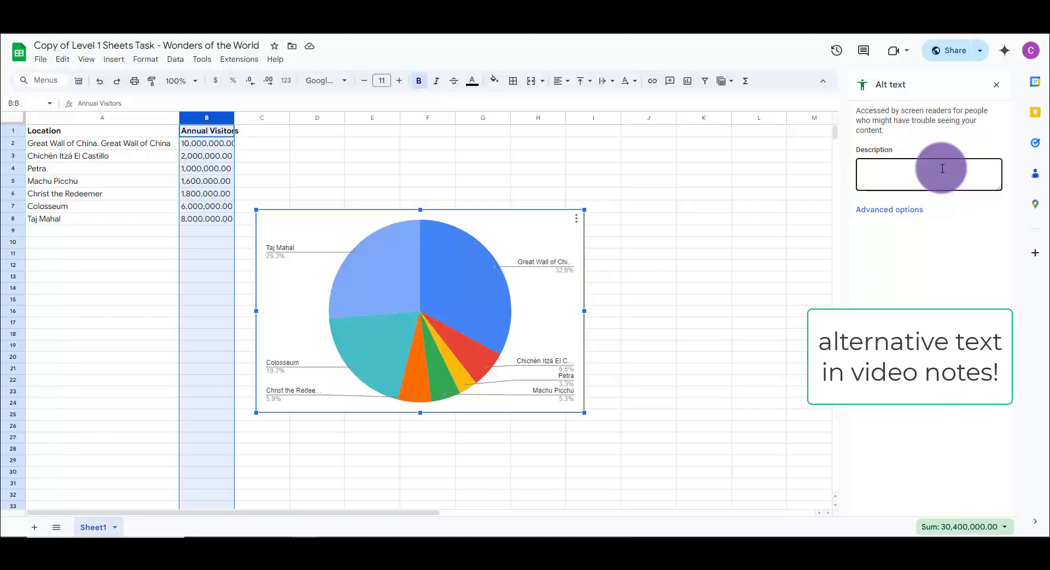
text(A pie chart showing 39.9% Great Wall of China, 26.3% Taj Mahal, 19.7% colosseum, 6.6% Chichén Itzá El Castillo, 5.9% Christ the Redeemer, 5.3% Machu Picchu, and 3.3% Petra)
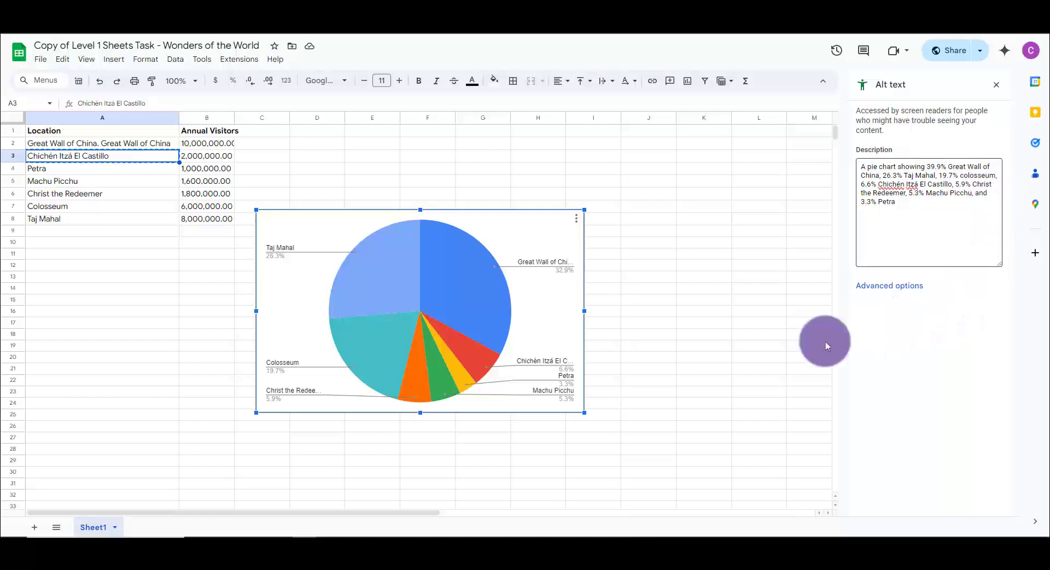
click(729, 368)
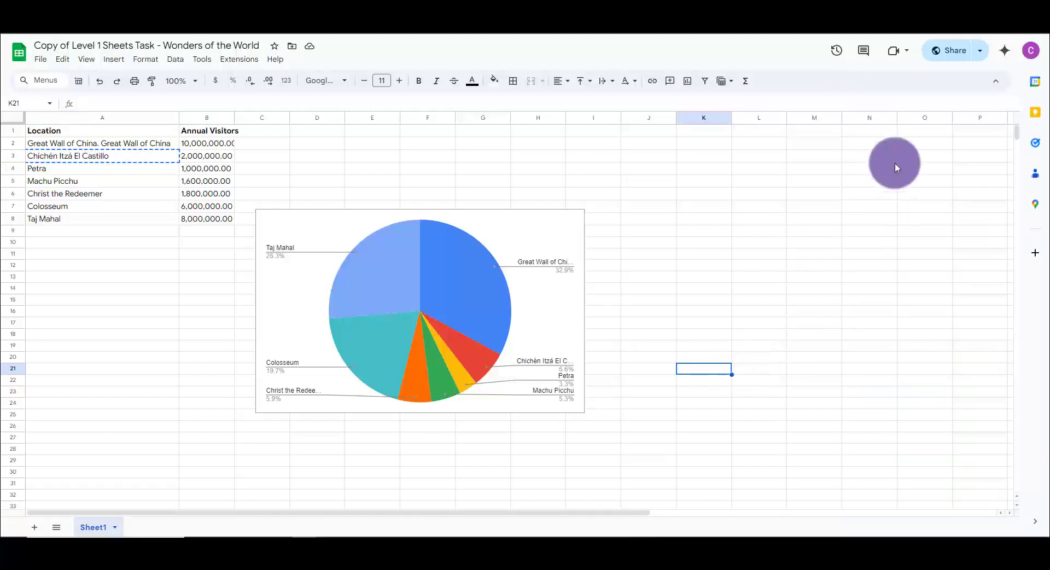
- Share the Level 1 Sheets Task - Wonders of the World spreadsheet with the suggested contact's e-mail, without notifying people
click(941, 57)
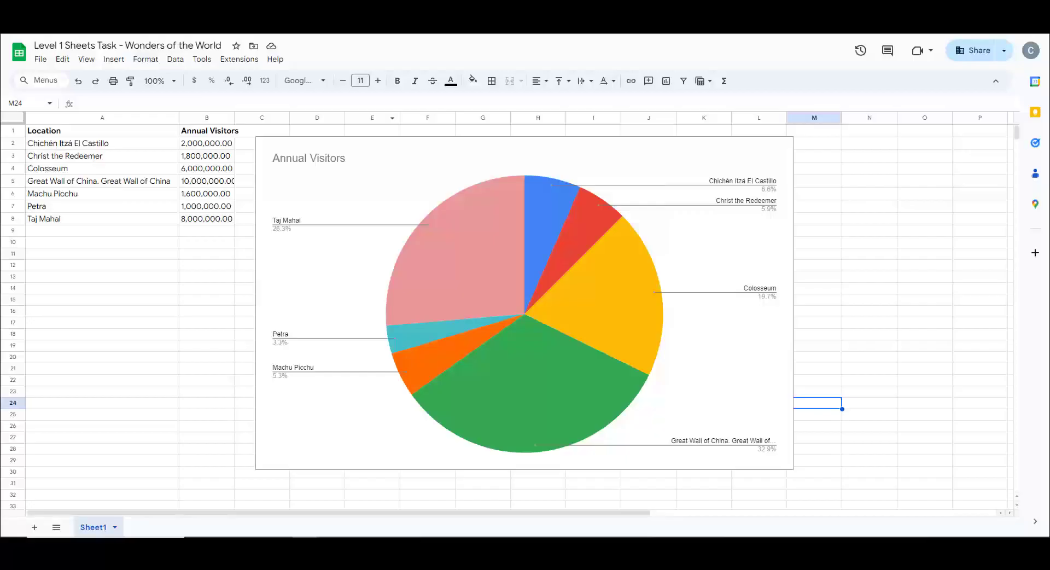
click(963, 50)
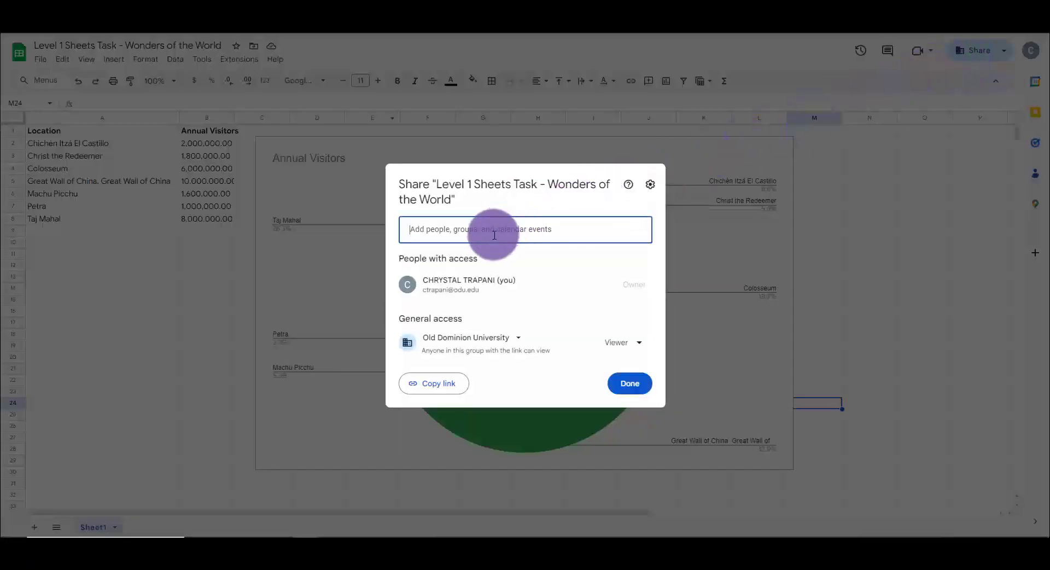
click(494, 235)
click(484, 262)
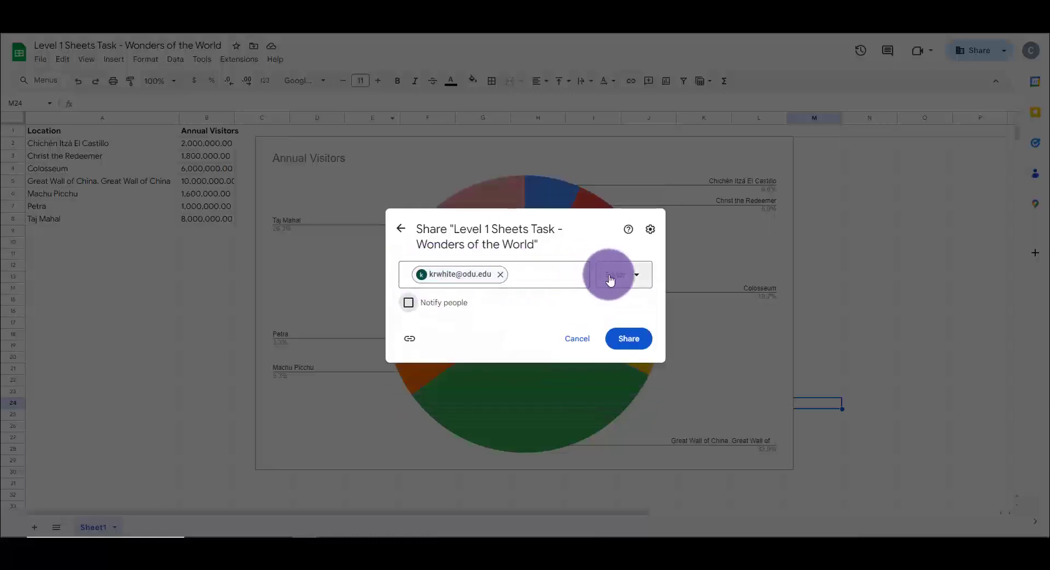
click(637, 344)
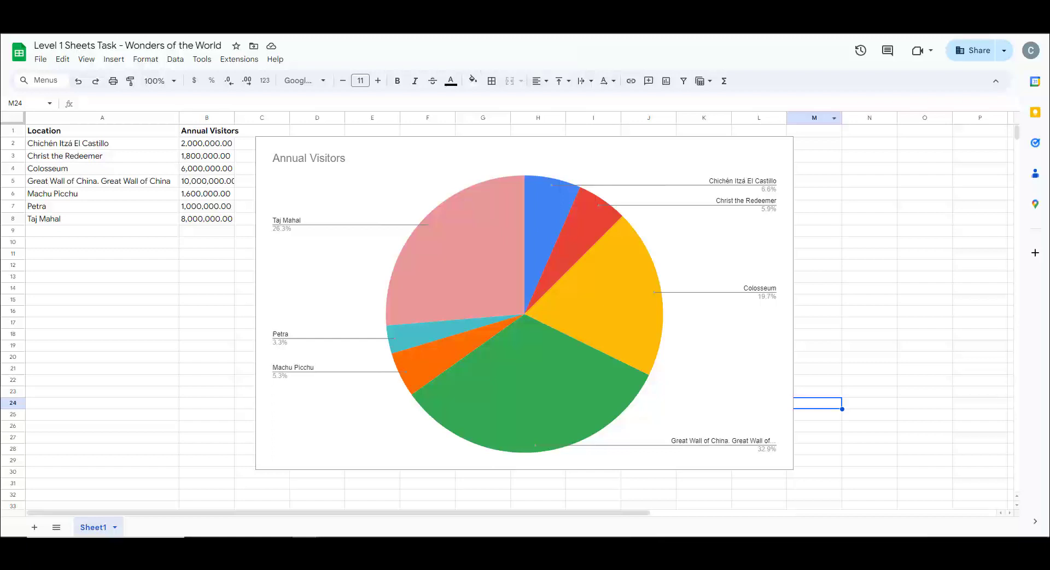
- Protect the whole of Sheet1, restricting editing to the owner by removing the other listed editor's edit permission
click(175, 60)
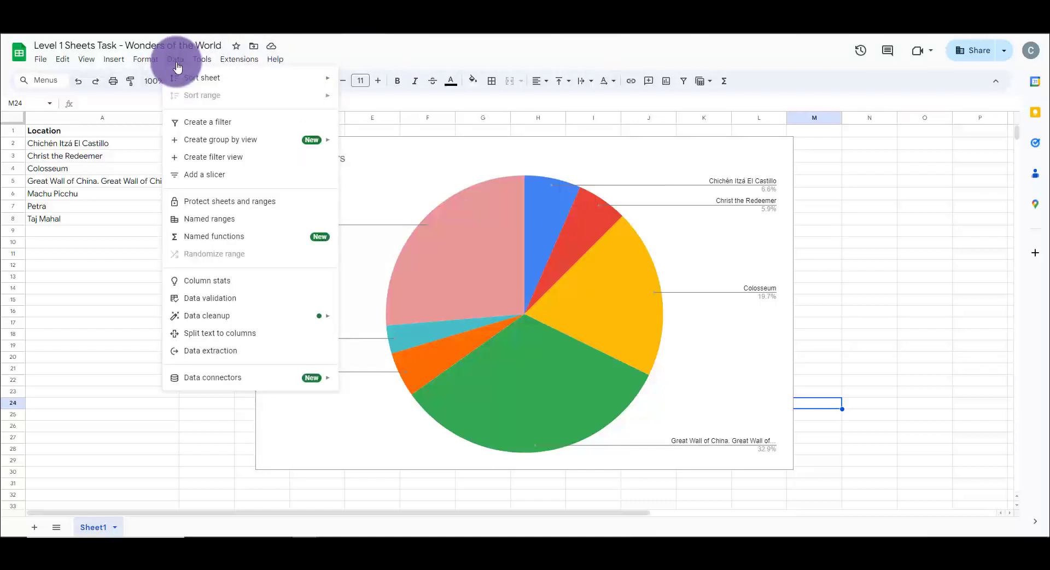
click(193, 200)
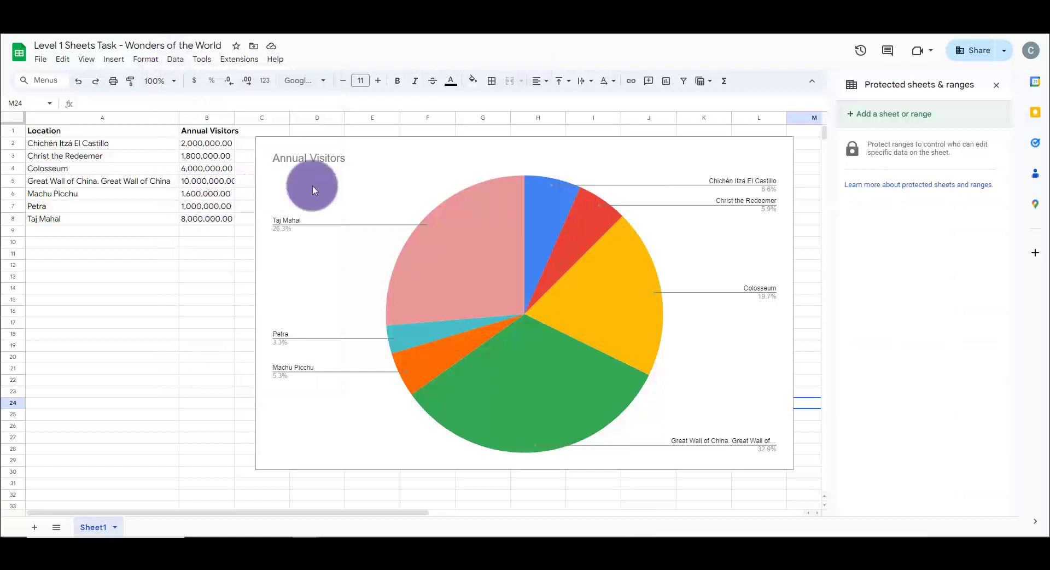
click(861, 114)
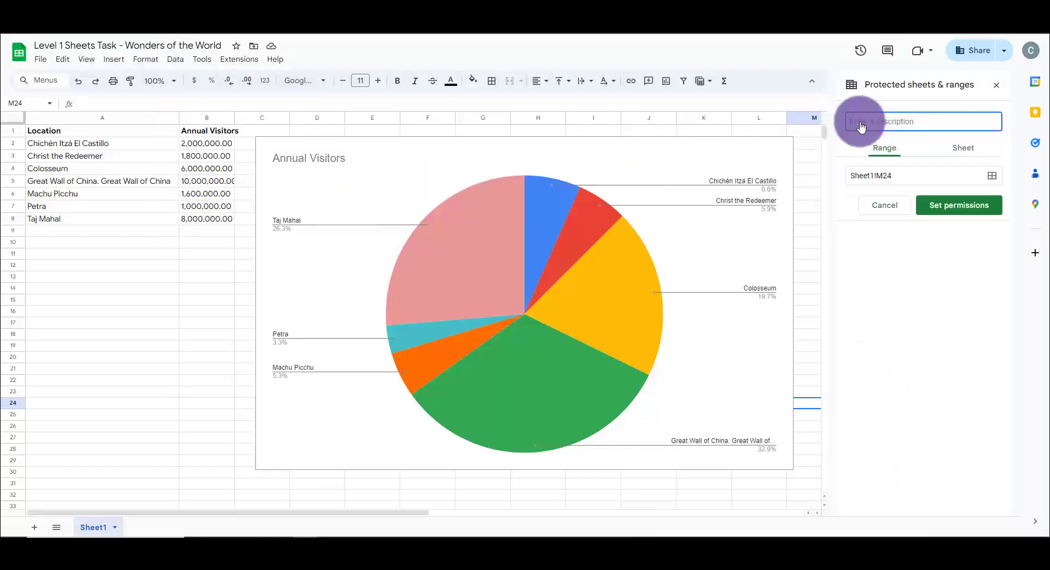
click(958, 154)
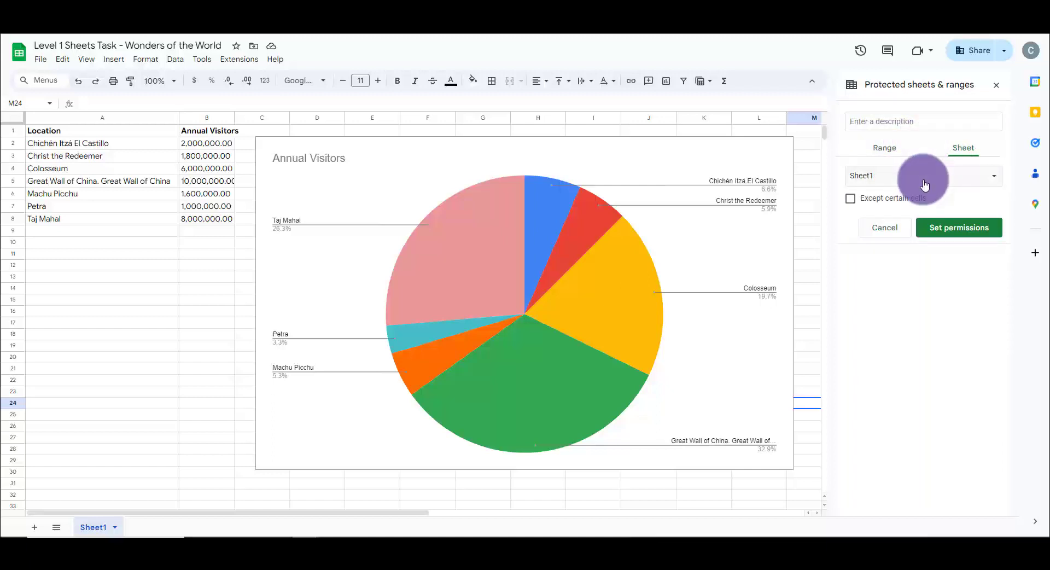
click(953, 226)
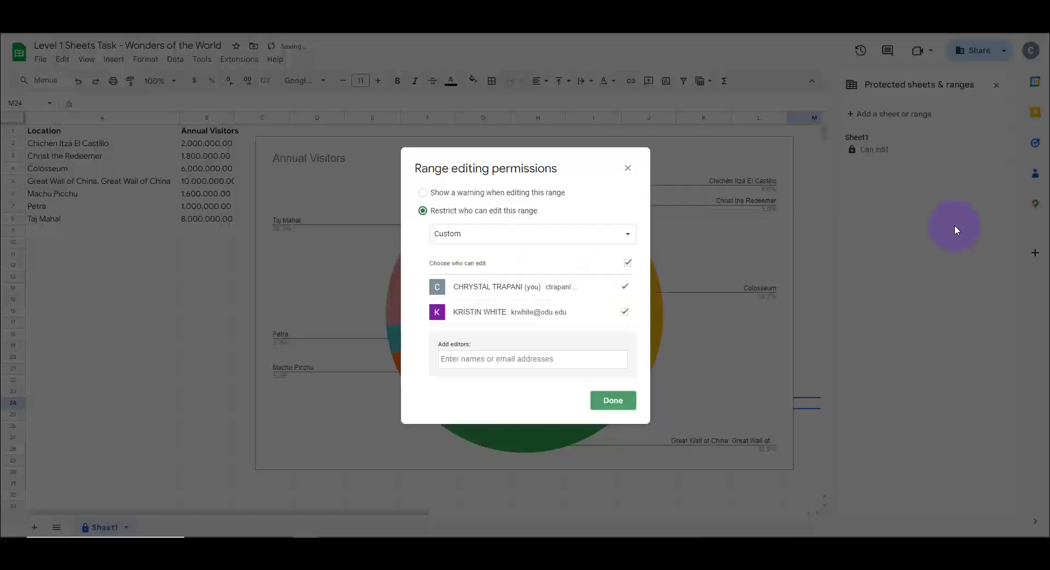
click(626, 311)
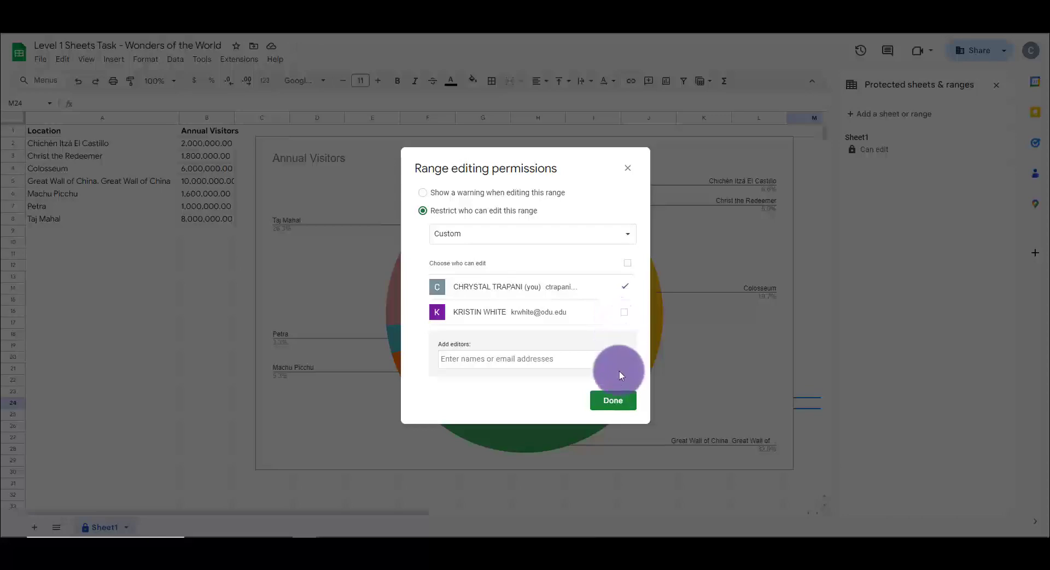
click(617, 402)
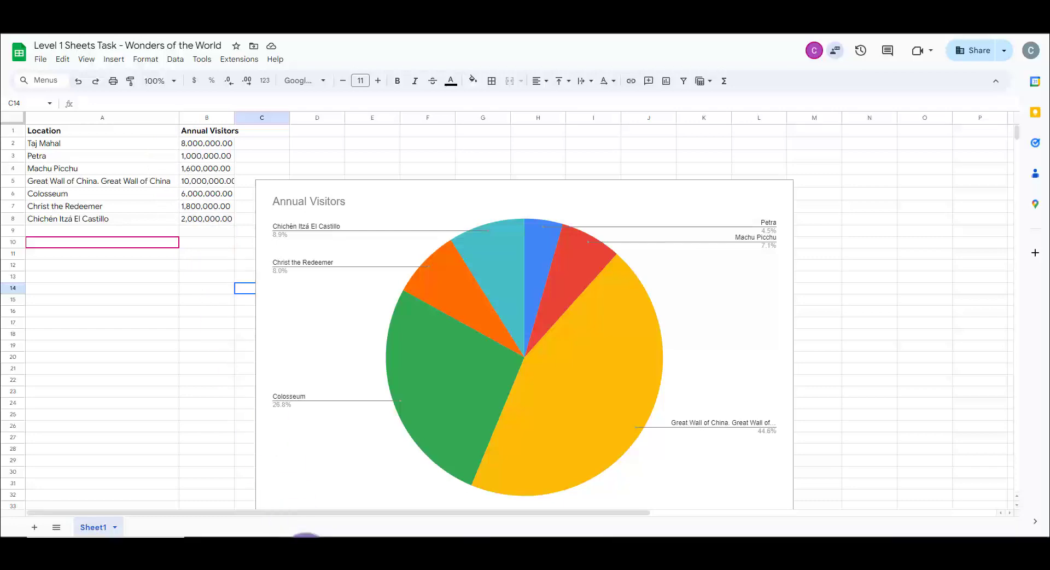
- Switch to the other account's browser window showing the same Wonders of the World spreadsheet
mouse_move(305, 550)
click(402, 500)
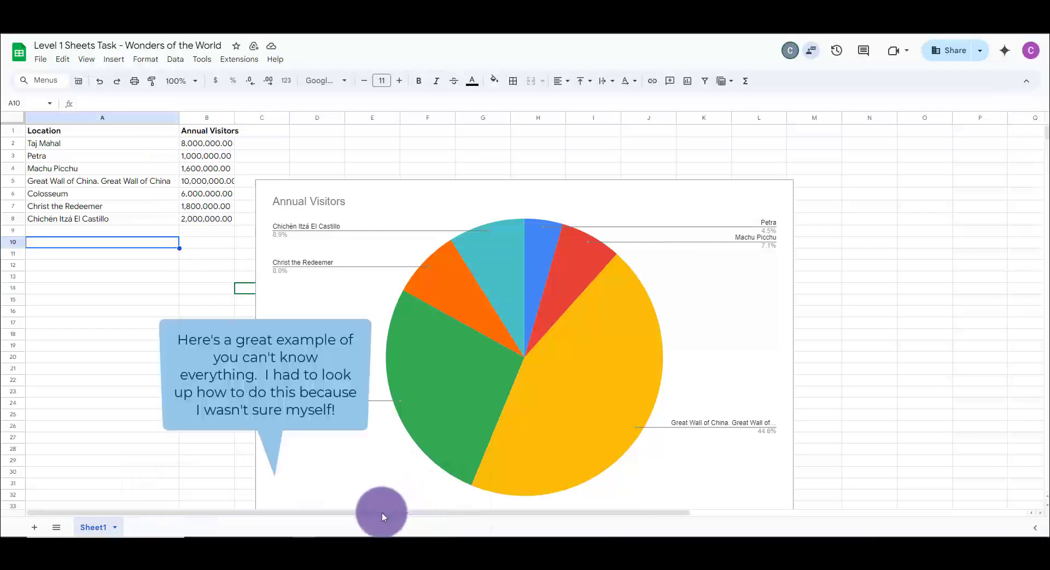
mouse_move(318, 533)
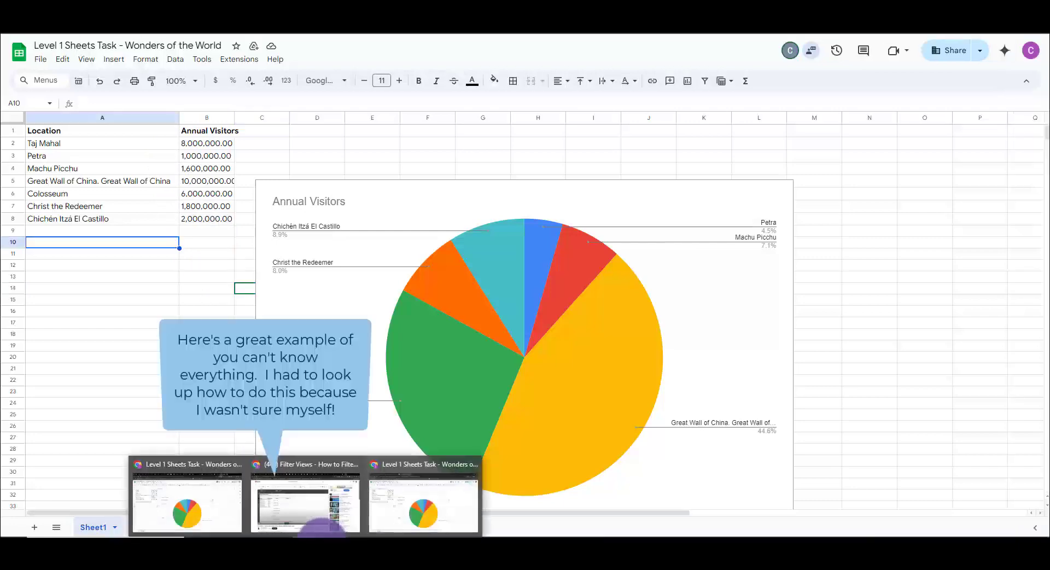
mouse_move(225, 514)
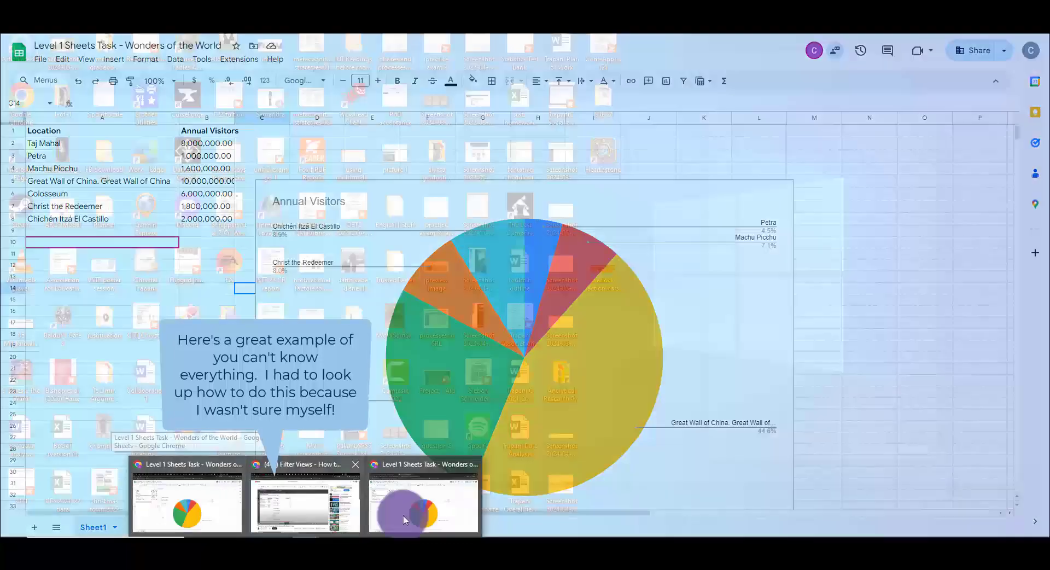
mouse_move(454, 514)
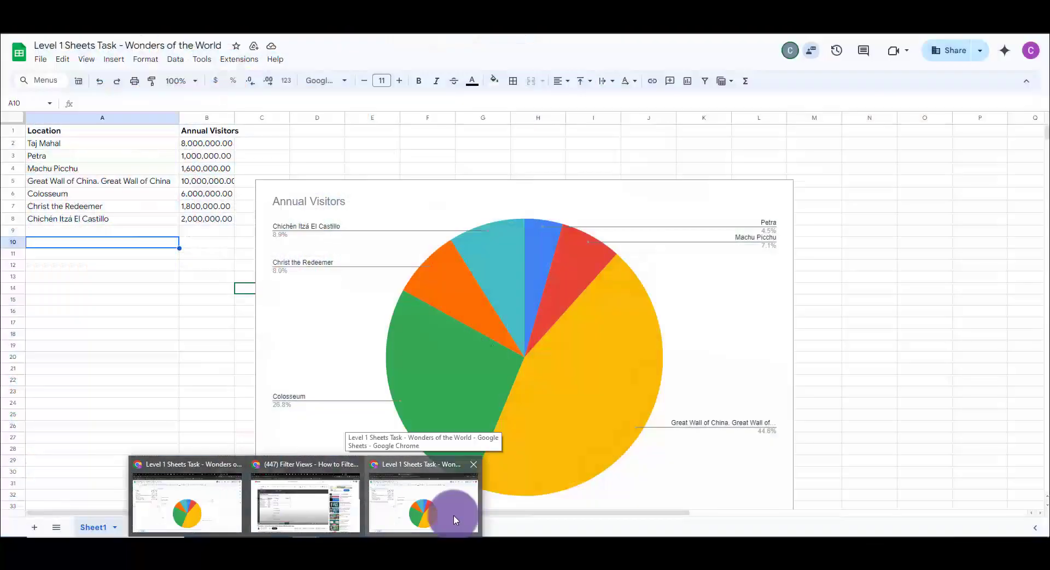
click(453, 514)
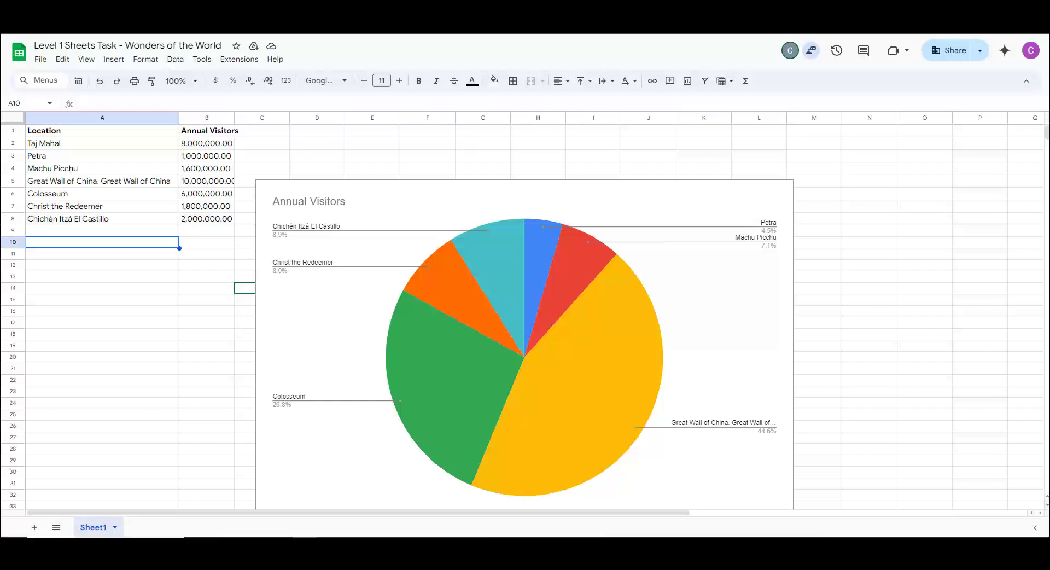
click(314, 399)
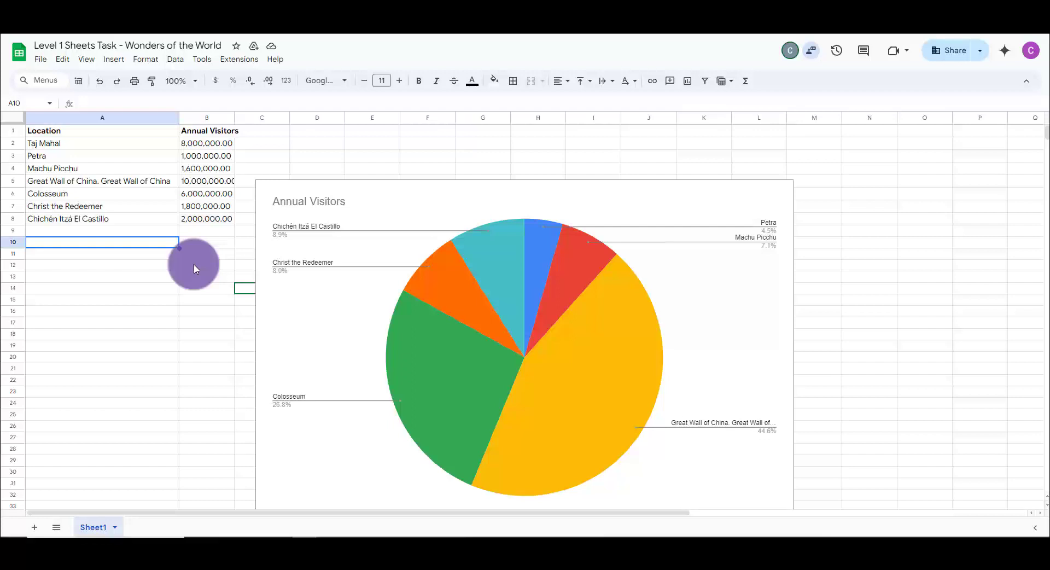
- Create a filter view over the entire sheet and sort its Annual Visitors column A to Z
click(182, 231)
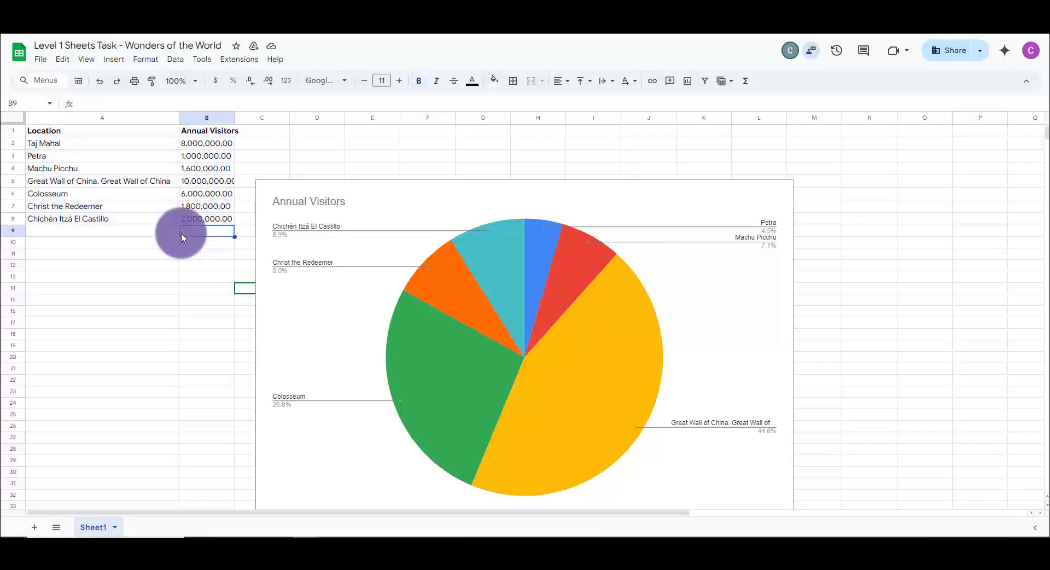
click(14, 118)
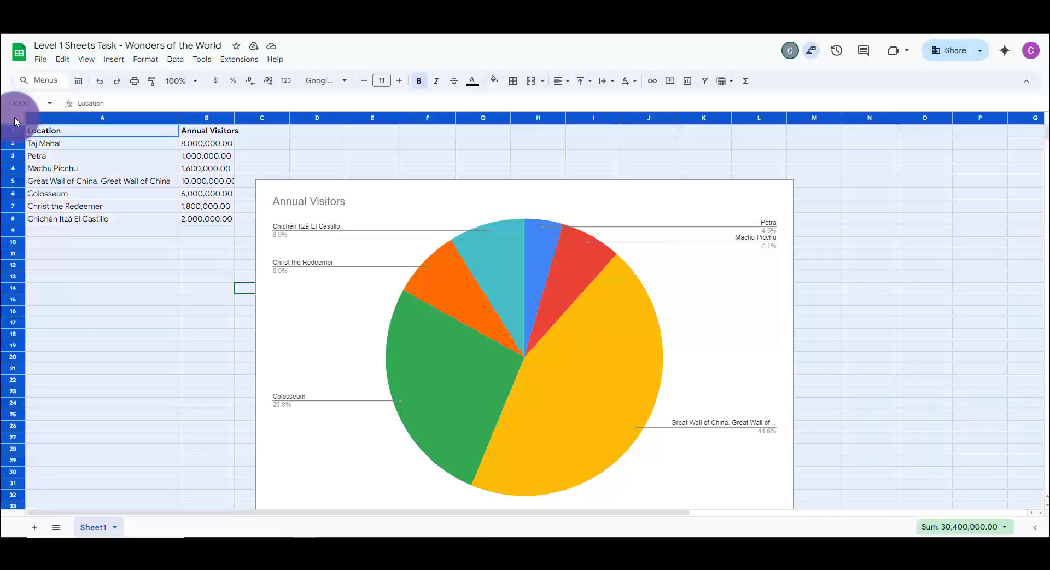
click(183, 61)
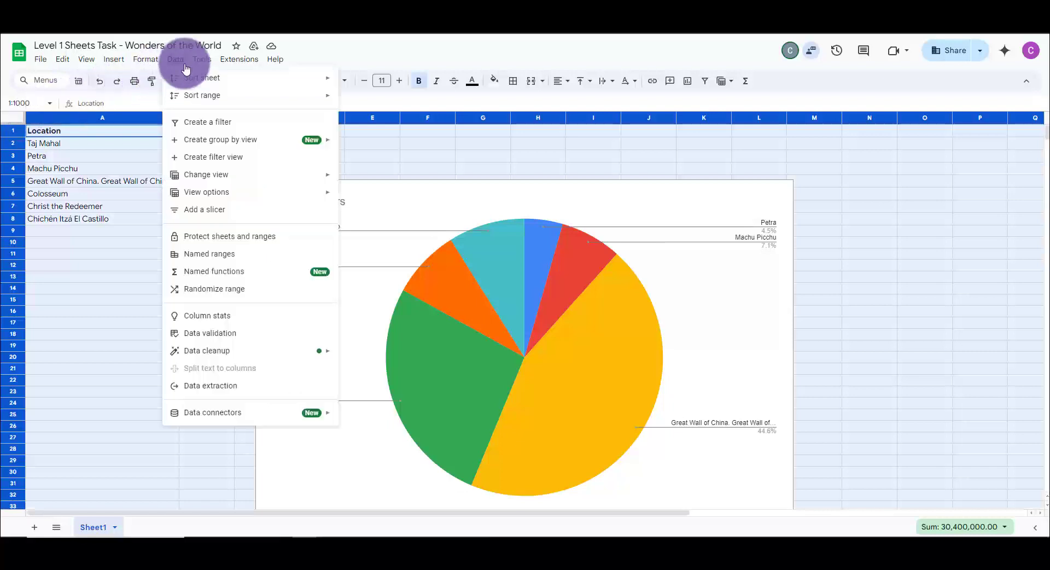
click(208, 160)
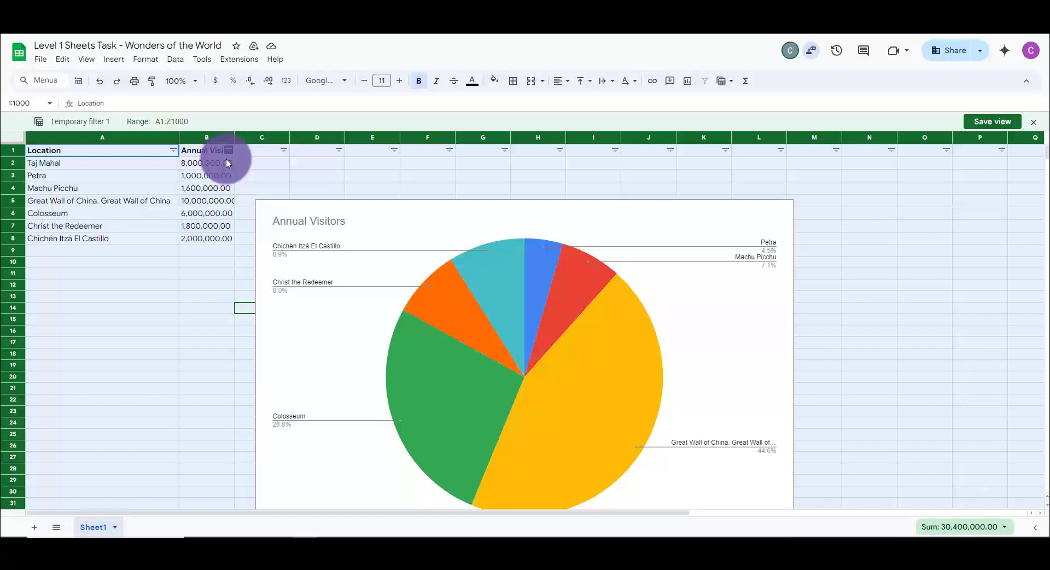
click(229, 151)
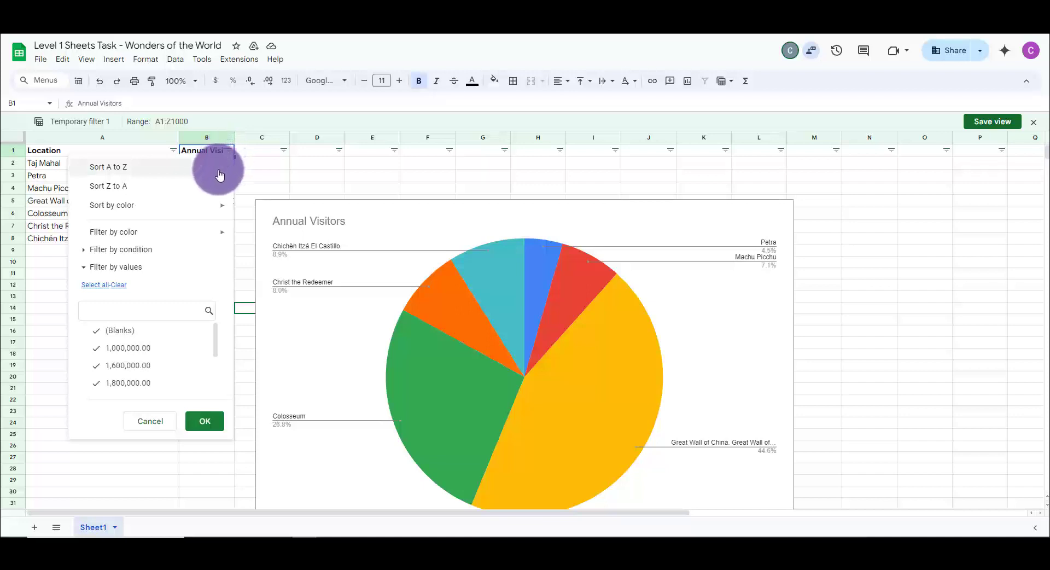
click(219, 170)
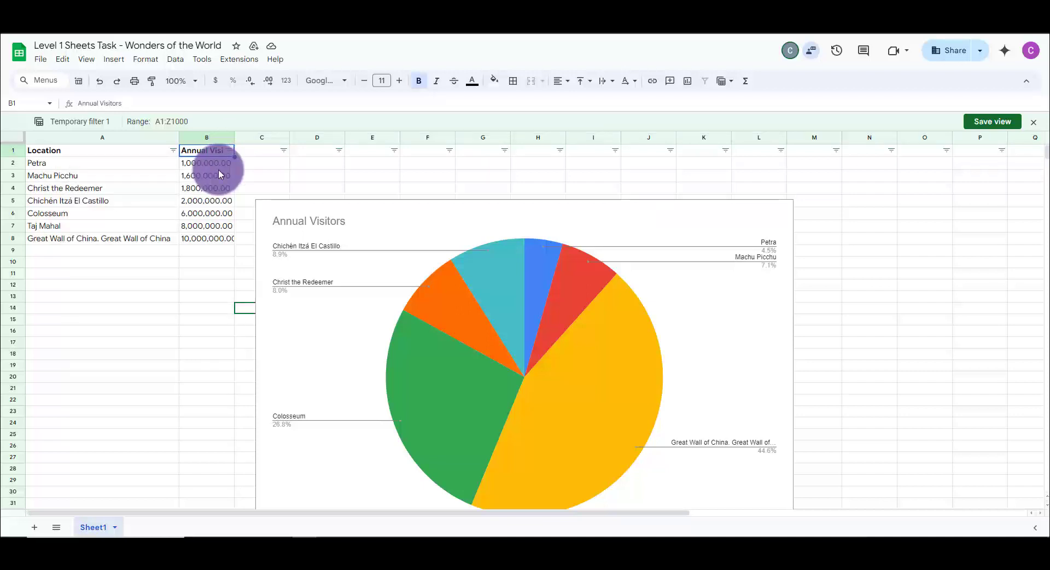
- Compare the row order in the first account's window, and save the temporary filter as a view with a name starting "An"
mouse_move(300, 536)
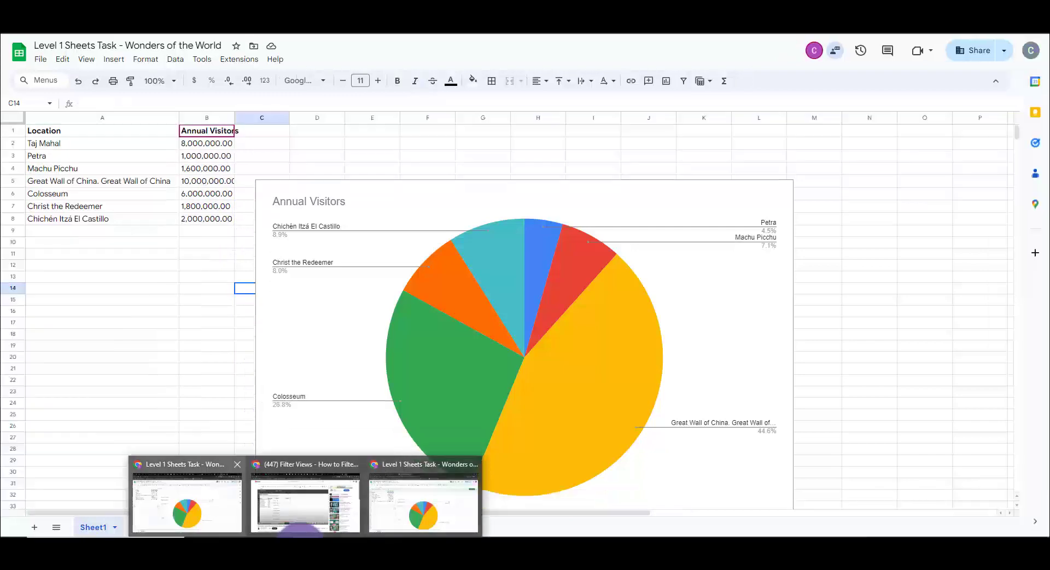
click(187, 503)
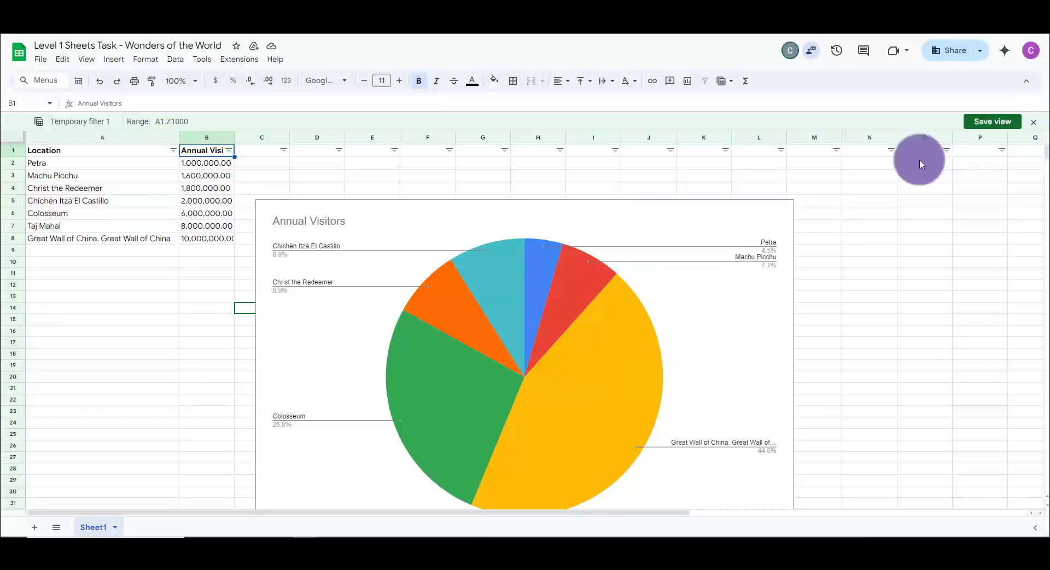
click(991, 122)
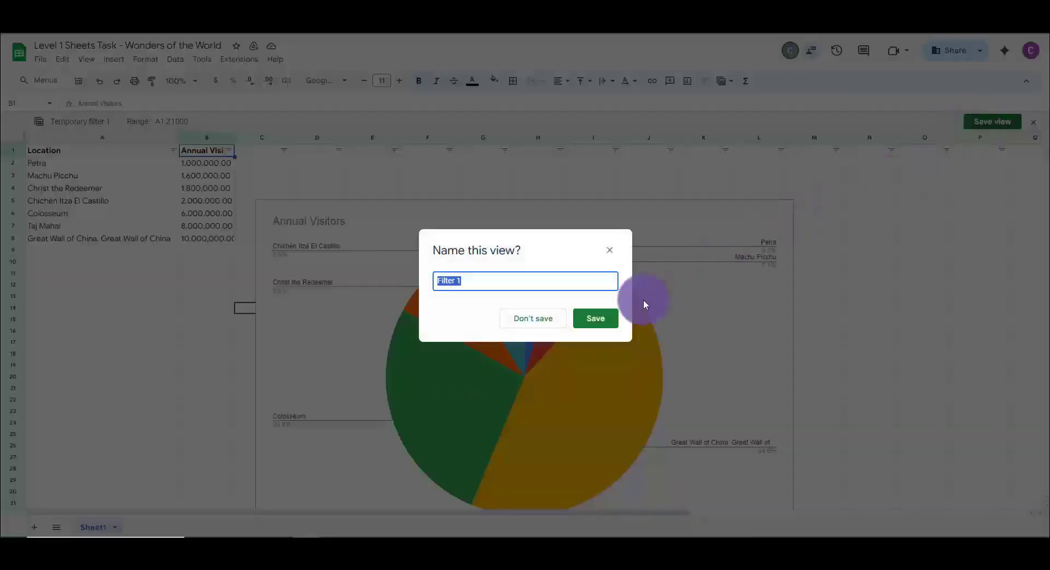
text(An)
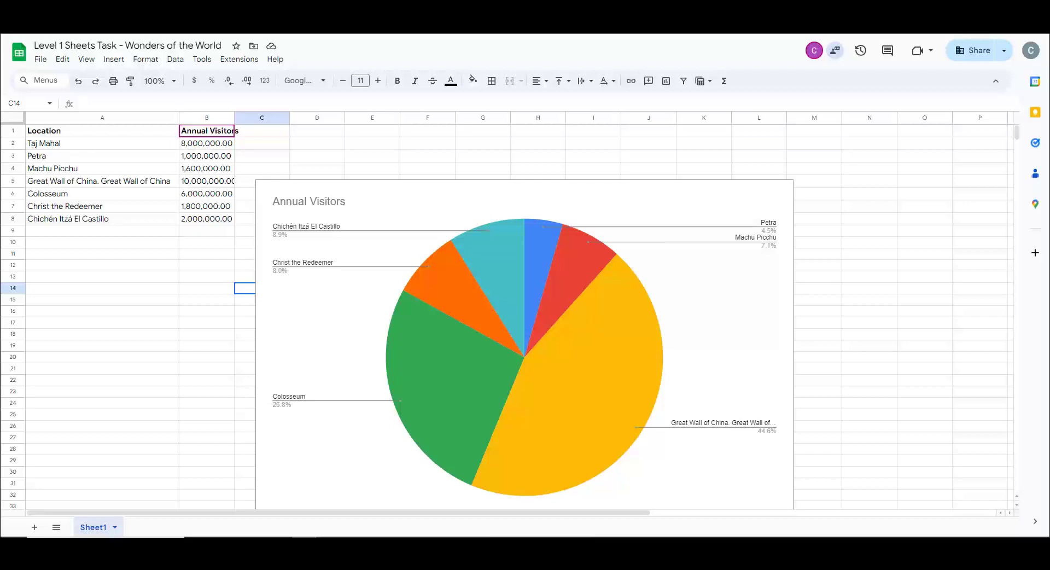
- Start a new Google Meet meeting from the first account's spreadsheet window and present the spreadsheet tab in it
click(923, 57)
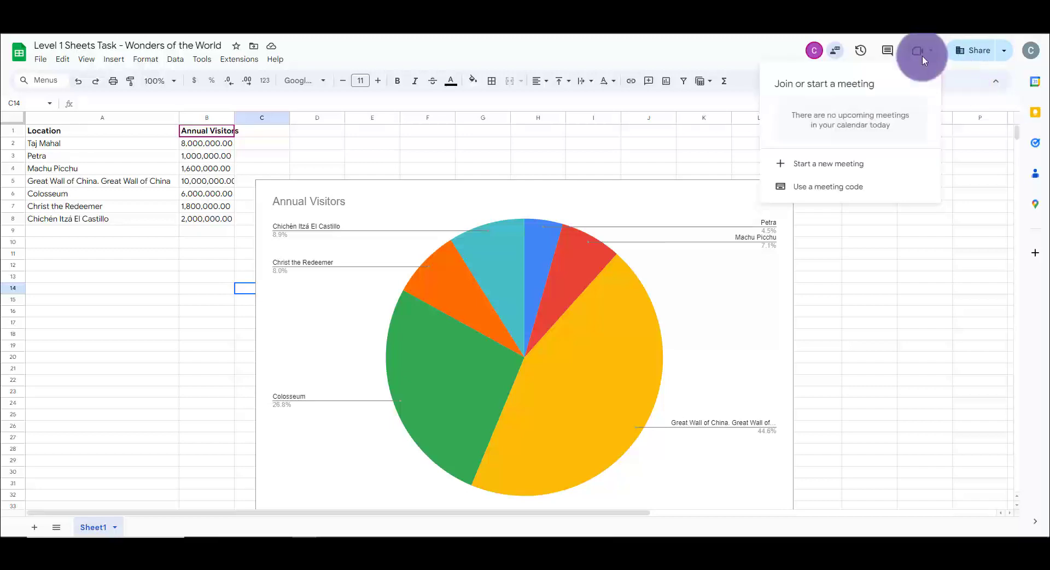
click(847, 167)
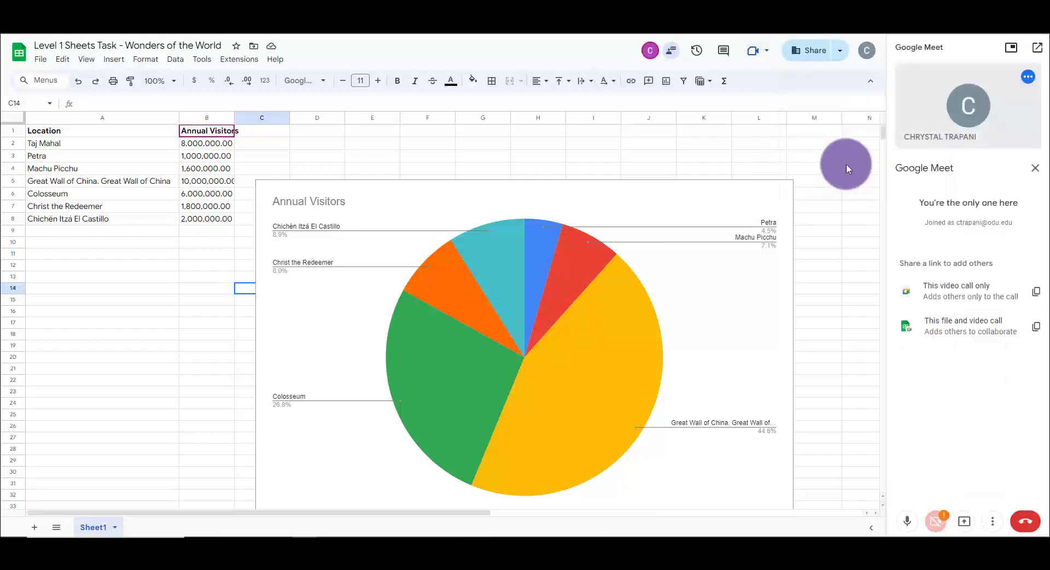
click(967, 529)
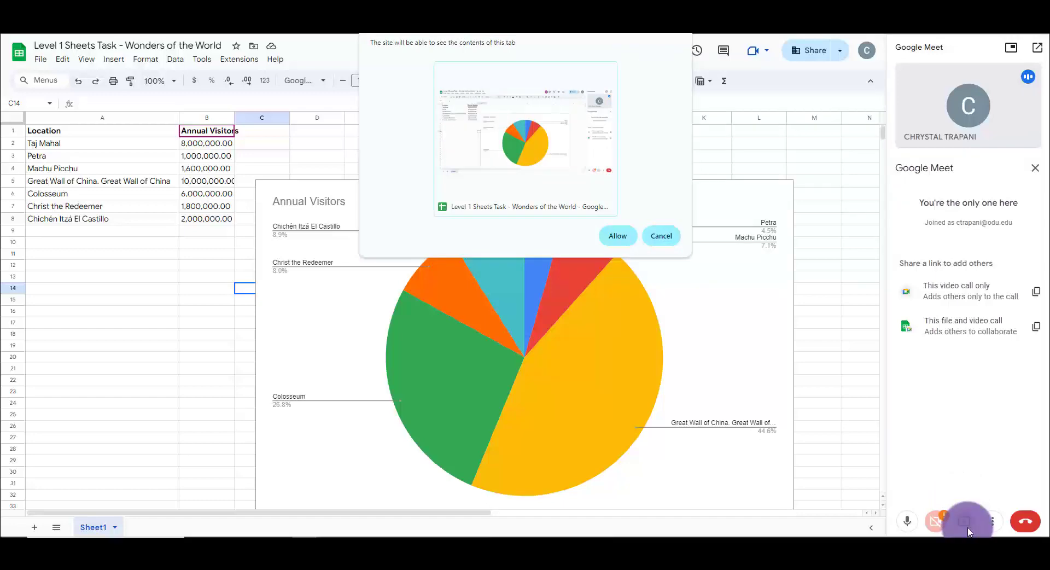
click(625, 238)
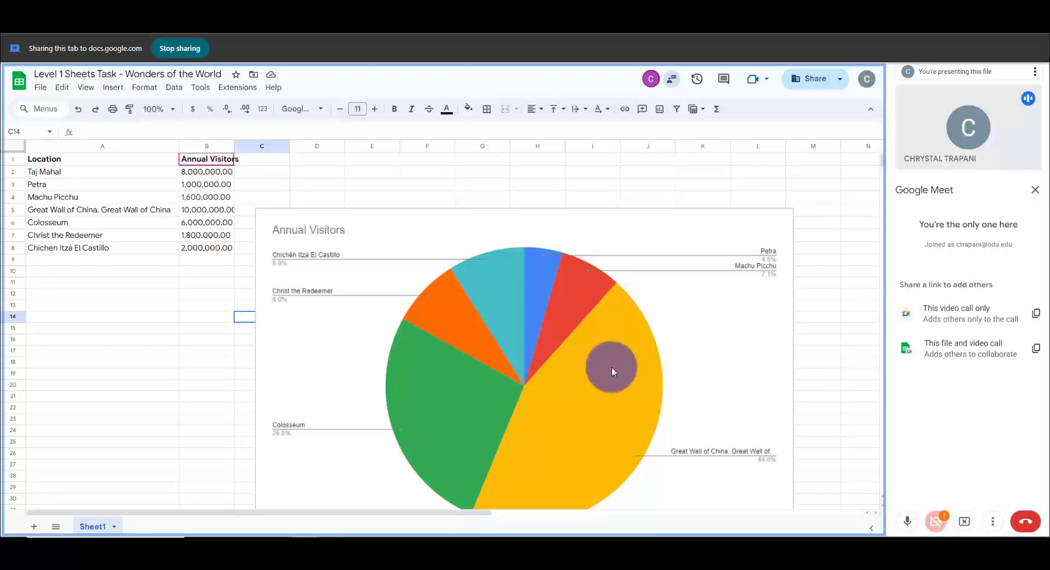
- Stop presenting the spreadsheet tab and leave the meeting
click(964, 523)
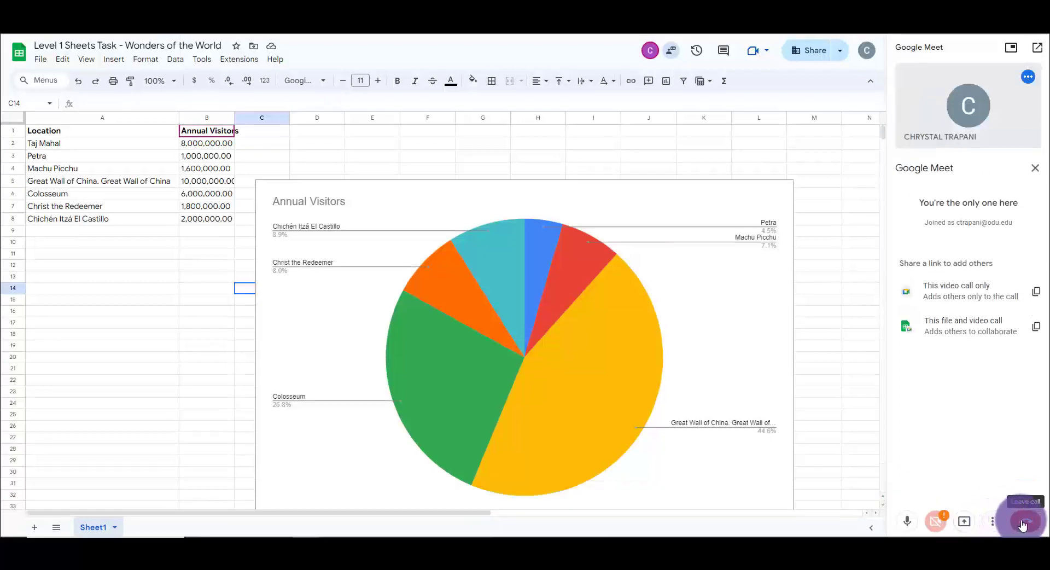
click(1025, 522)
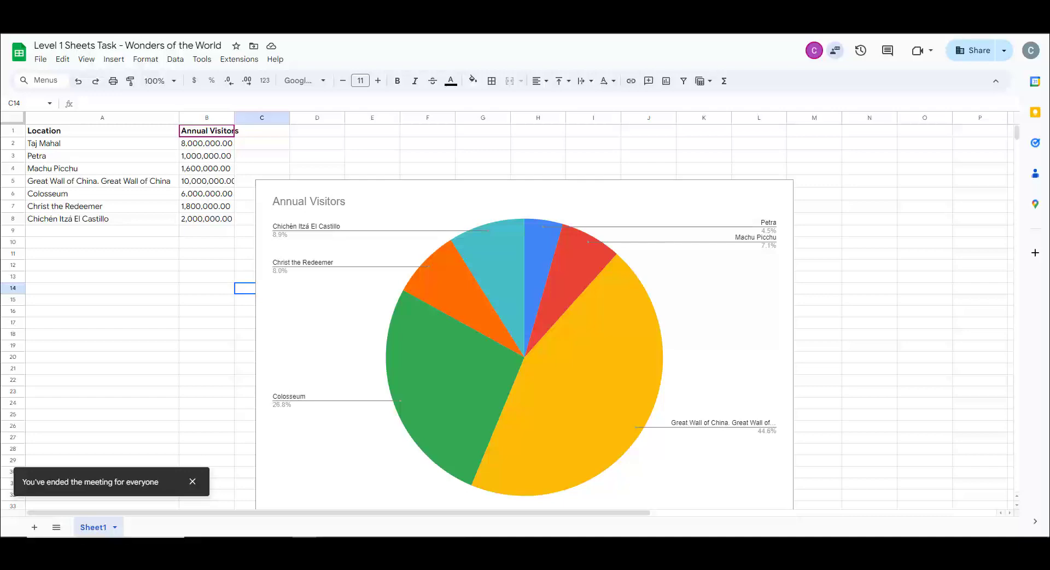